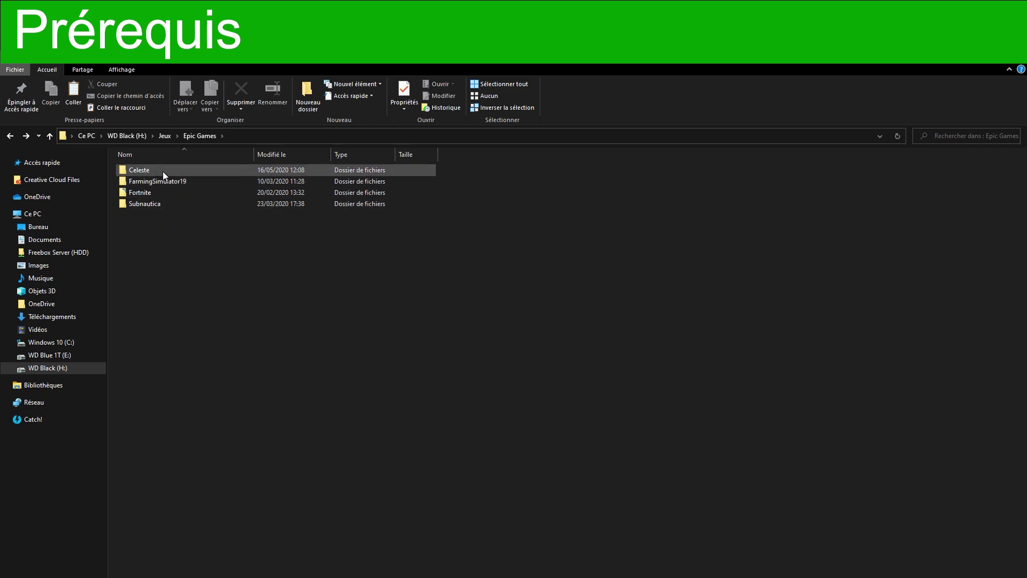
# Open the .egstore folder inside the Celeste game folder and examine its .mancpn and .manifest files
pyautogui.click(193, 170)
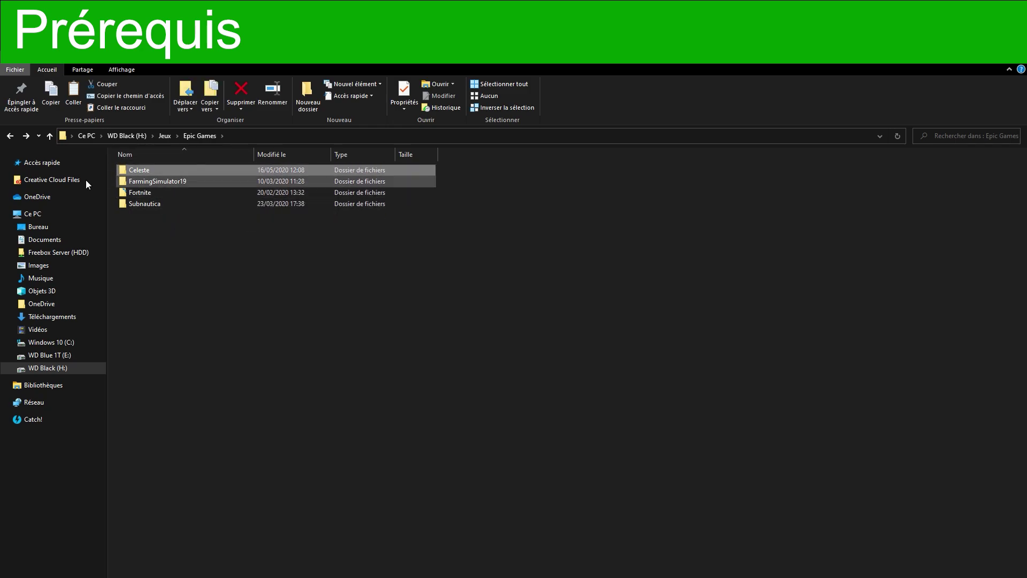
pyautogui.doubleClick(192, 170)
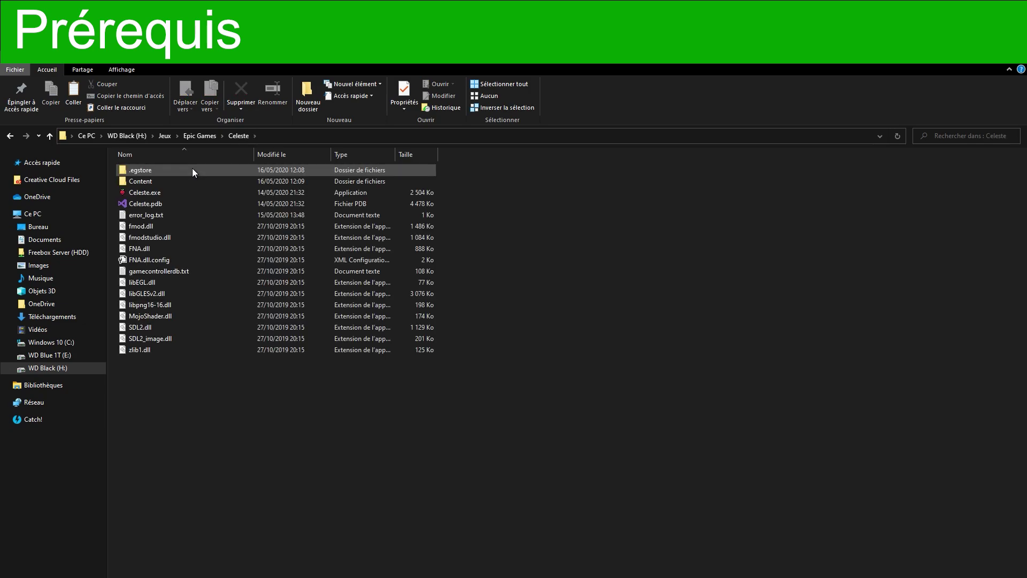
pyautogui.click(147, 169)
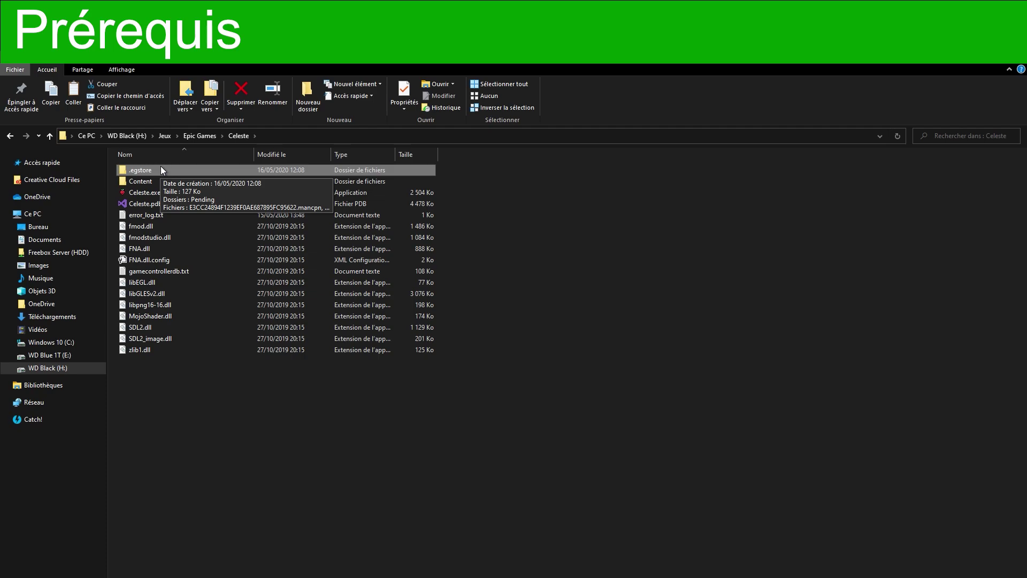
pyautogui.doubleClick(161, 169)
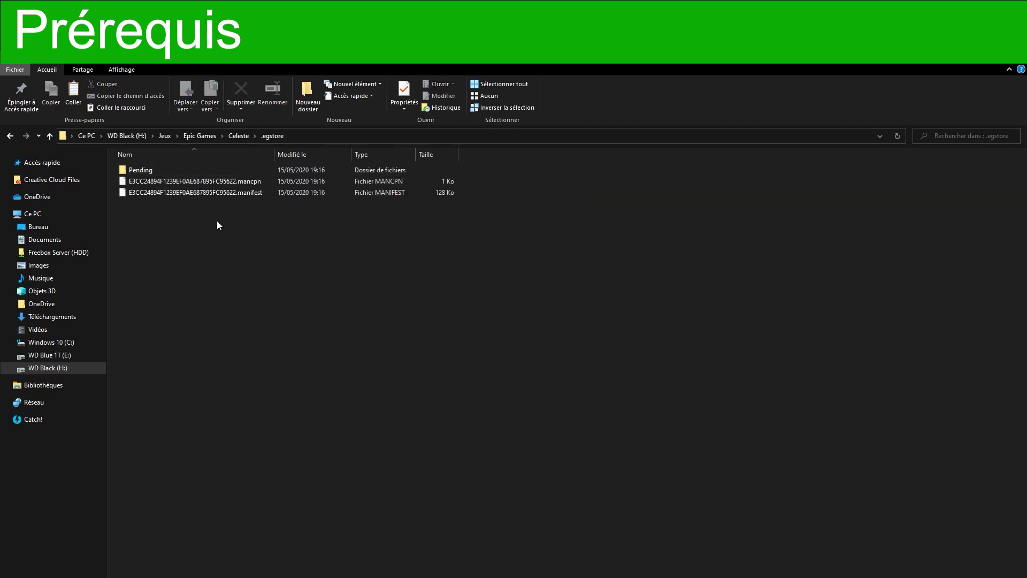
pyautogui.click(206, 181)
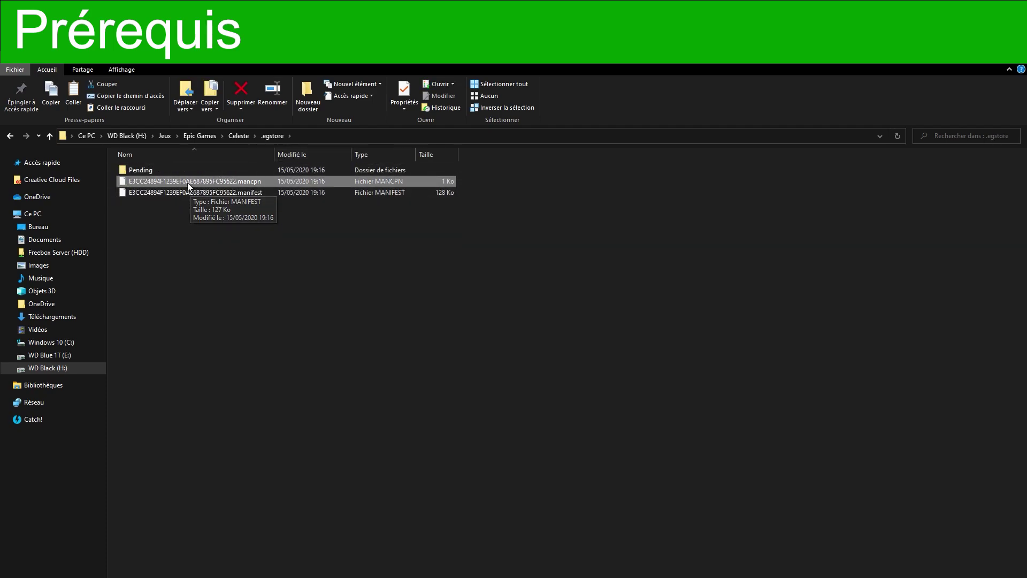
pyautogui.click(249, 216)
pyautogui.click(251, 184)
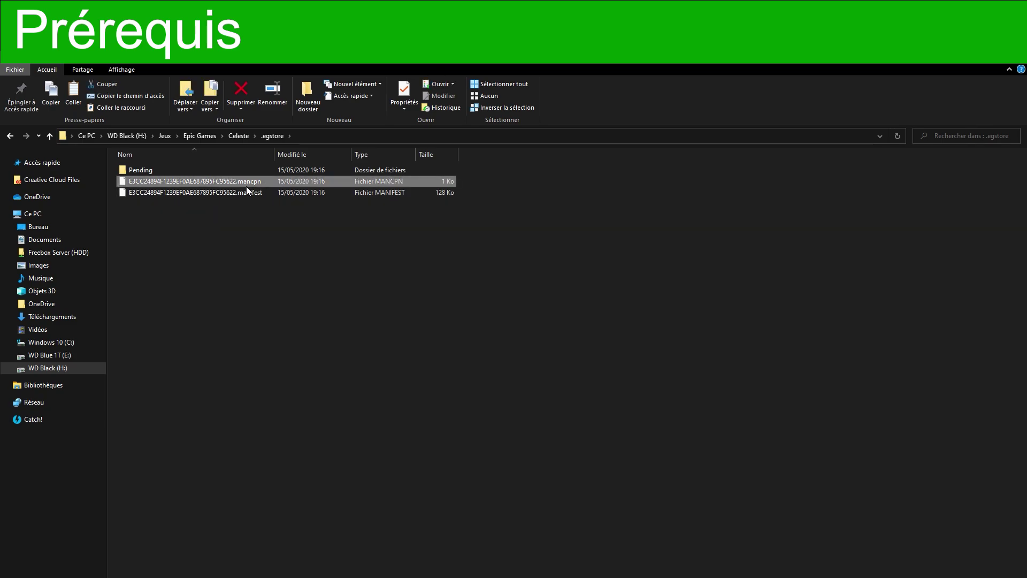
pyautogui.click(245, 194)
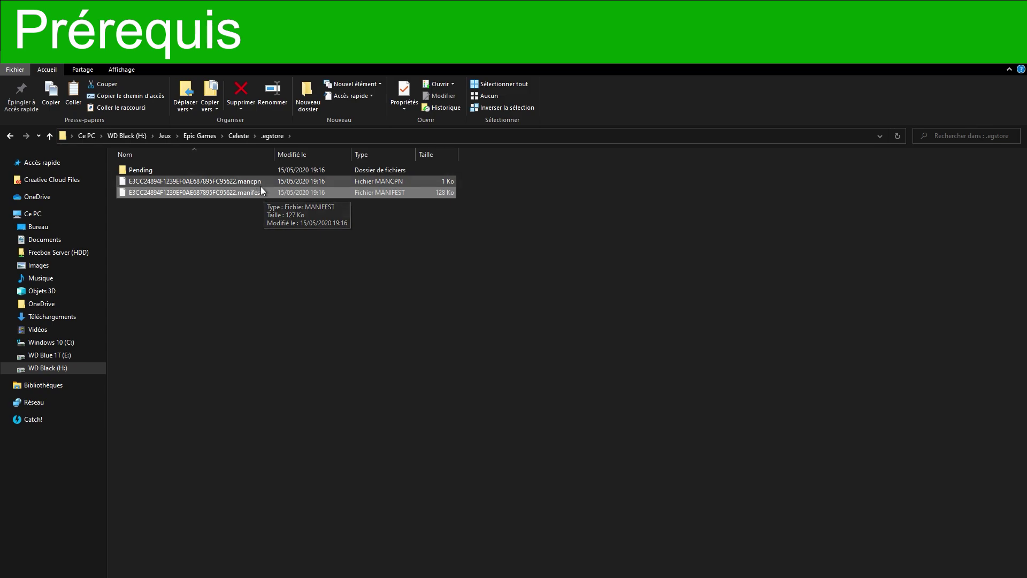
pyautogui.click(240, 225)
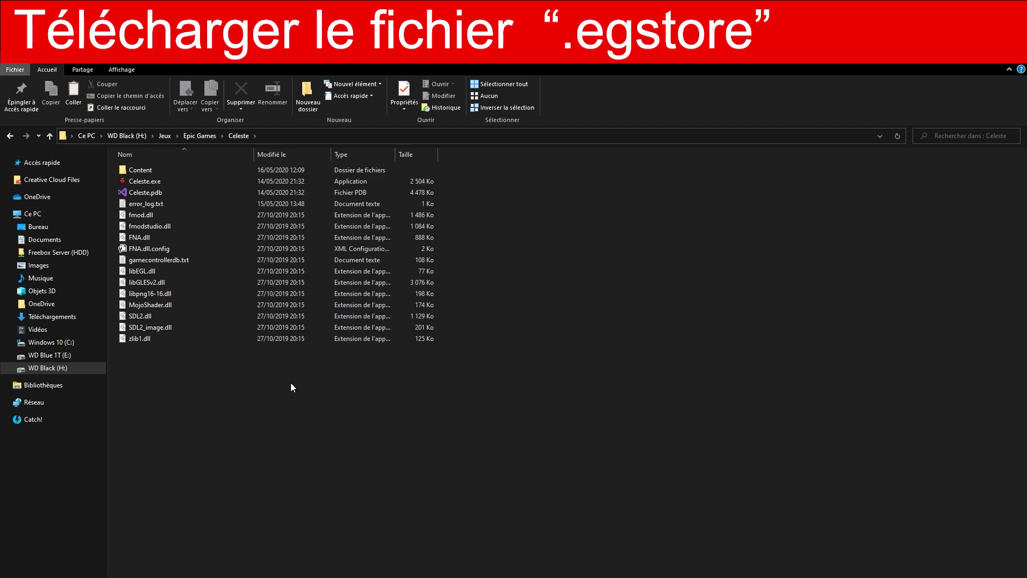
# Create a folder named .egstore in the Celeste game folder and return to the parent Epic Games folder
pyautogui.click(307, 96)
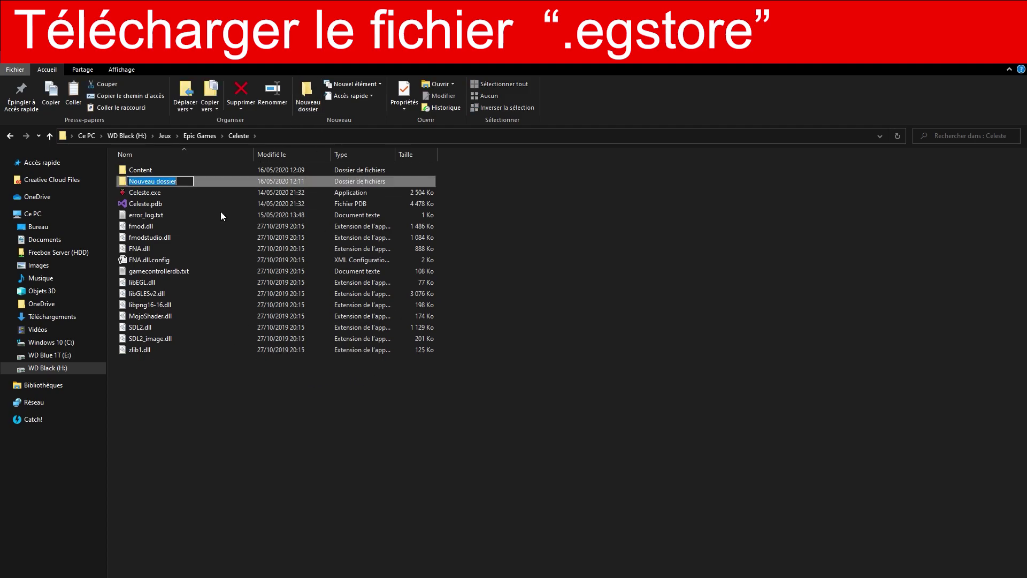
pyautogui.write('.eg')
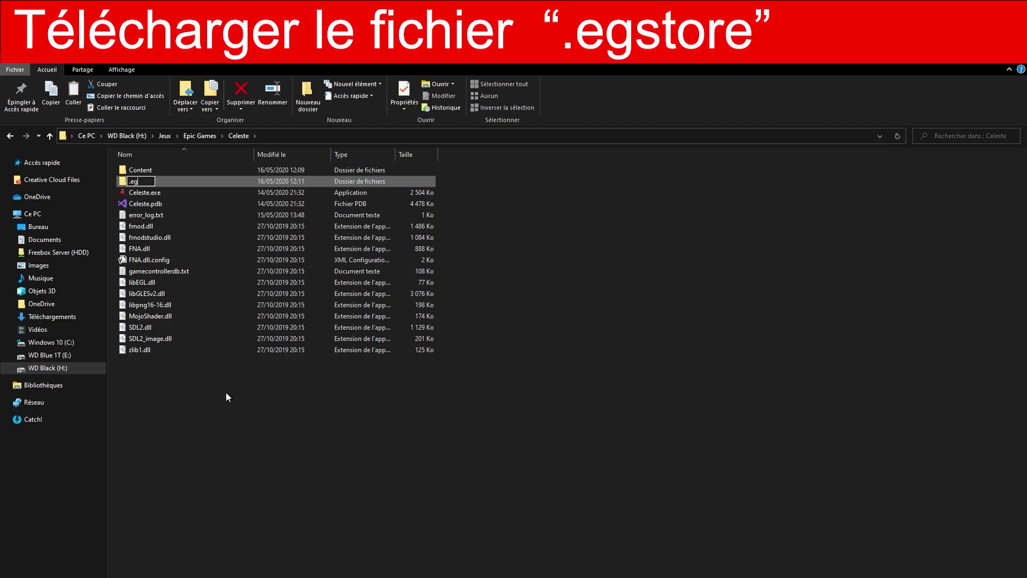
pyautogui.write('sotre')
pyautogui.press('BackSpace')
pyautogui.press('BackSpace')
pyautogui.write('to')
pyautogui.click(287, 461)
pyautogui.hotkey('alt', 'Up')
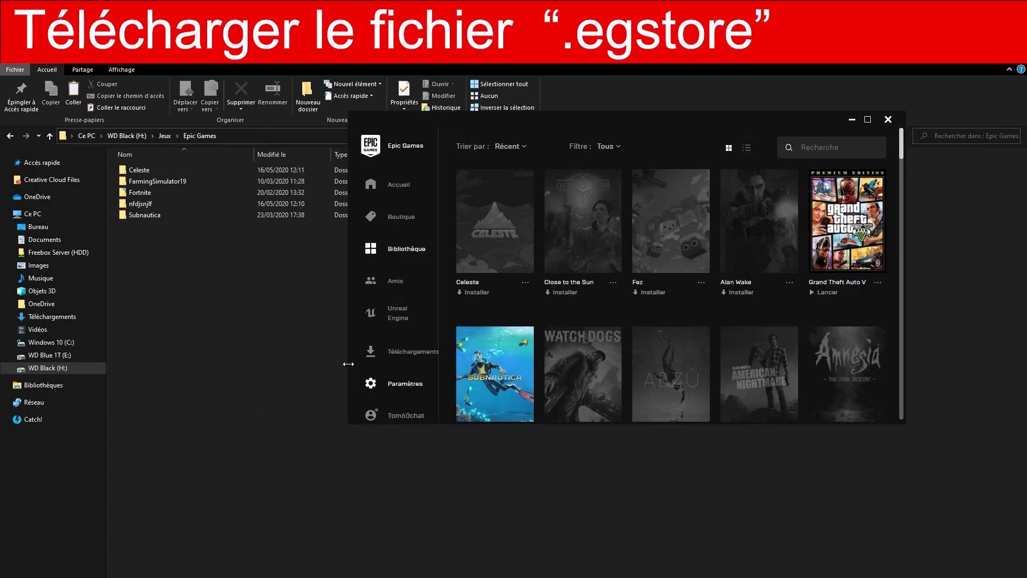
# Start installing Celeste from the Epic Games launcher library and shorten the install directory to H:\Jeux\Epic Games
pyautogui.click(499, 292)
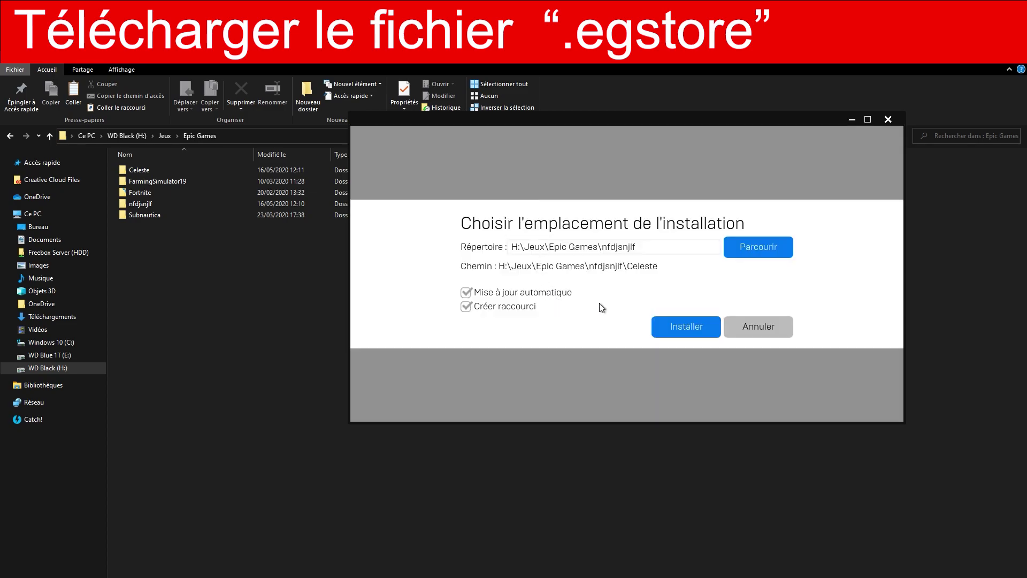
pyautogui.click(660, 249)
pyautogui.press('BackSpace')
pyautogui.press('BackSpace')
pyautogui.press('BackSpace')
pyautogui.press('BackSpace')
pyautogui.press('BackSpace')
pyautogui.press('BackSpace')
pyautogui.press('BackSpace')
pyautogui.press('BackSpace')
pyautogui.press('BackSpace')
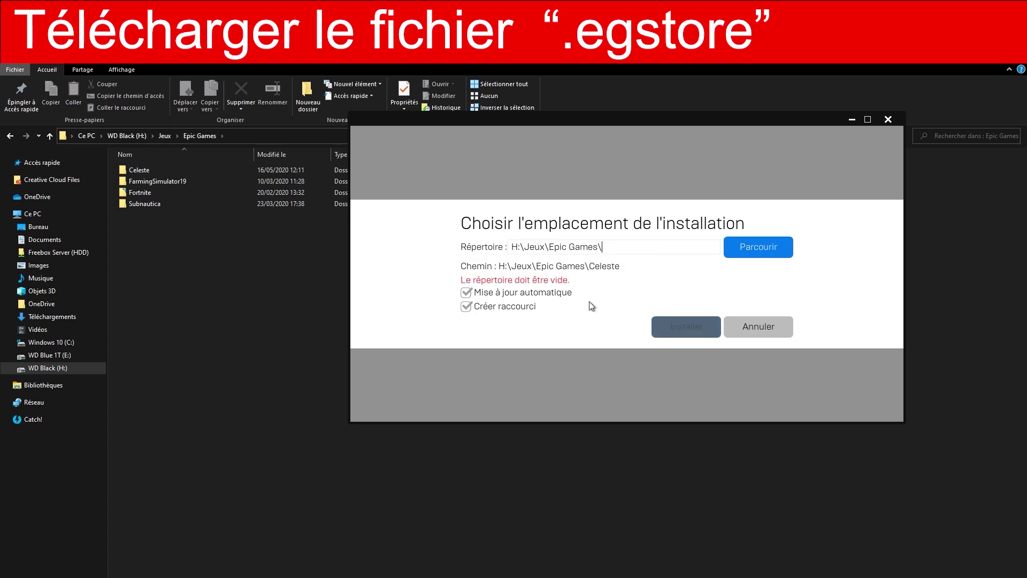
pyautogui.press('BackSpace')
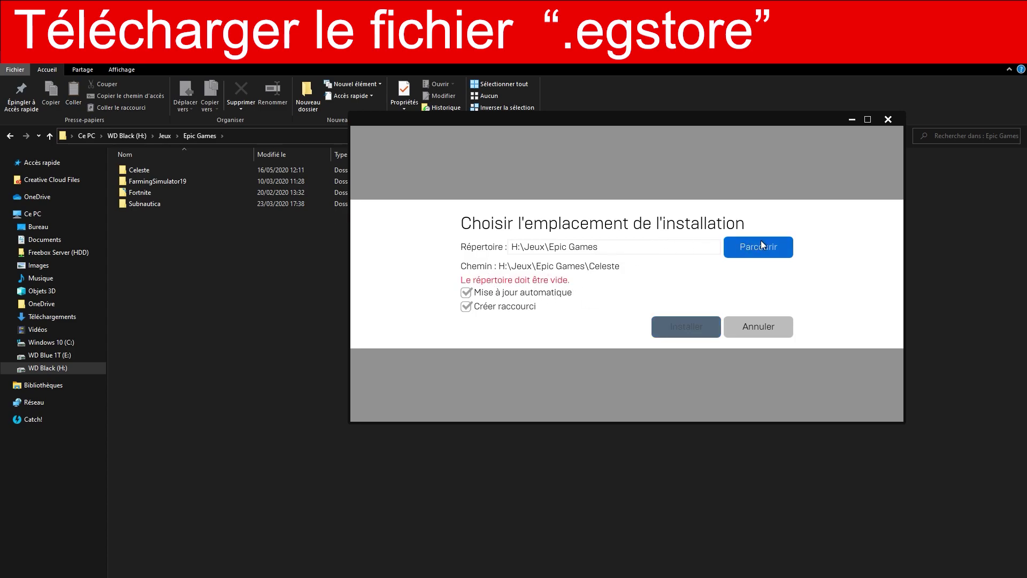
# Create a folder named fndskinfpis inside Epic Games and select it as the Celeste install location
pyautogui.click(764, 253)
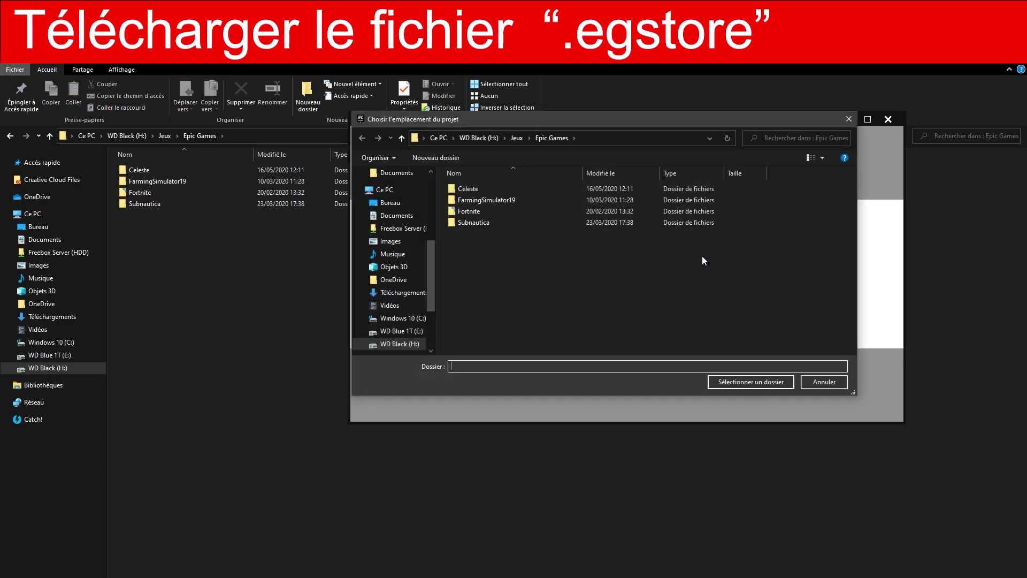
pyautogui.click(433, 161)
pyautogui.write('fndskinfpis')
pyautogui.press('Return')
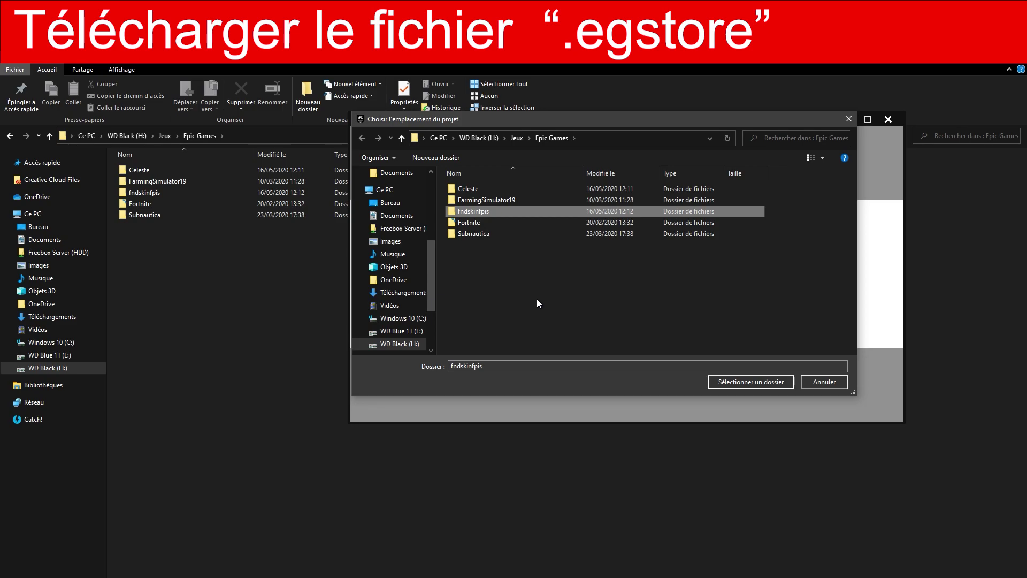
pyautogui.press('Return')
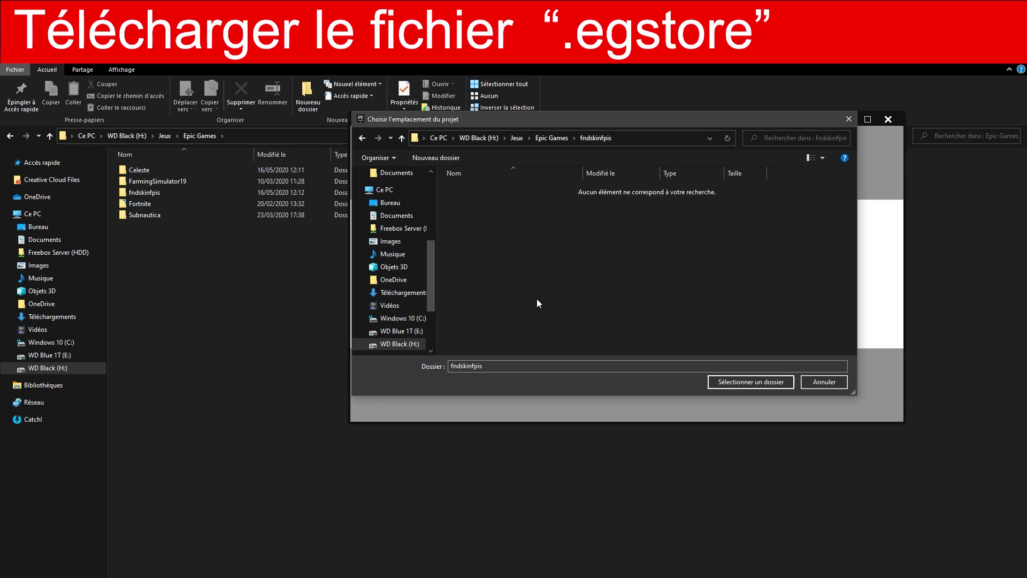
pyautogui.click(749, 382)
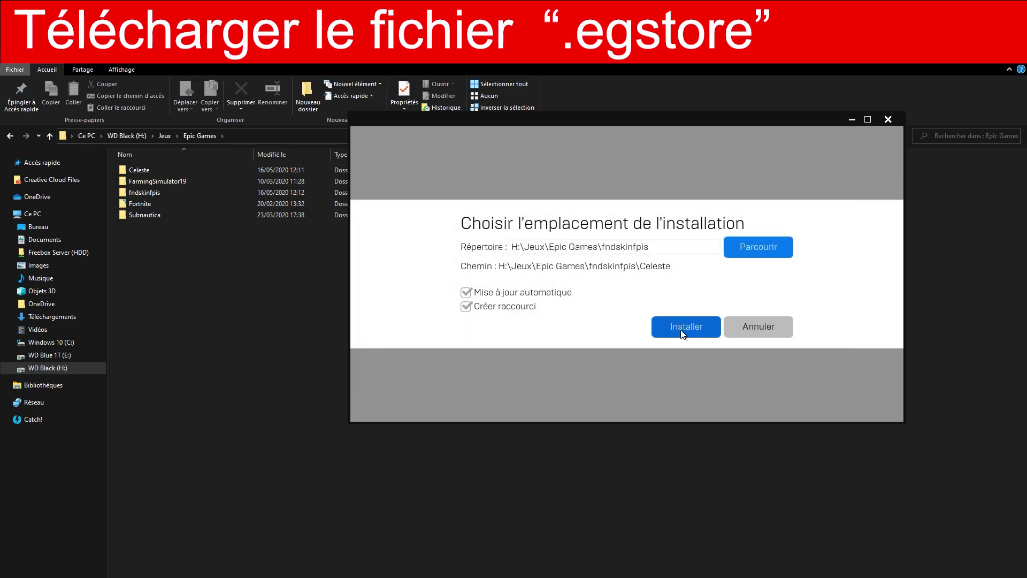
# Launch the Celeste installation and cancel it once the download has begun
pyautogui.click(681, 332)
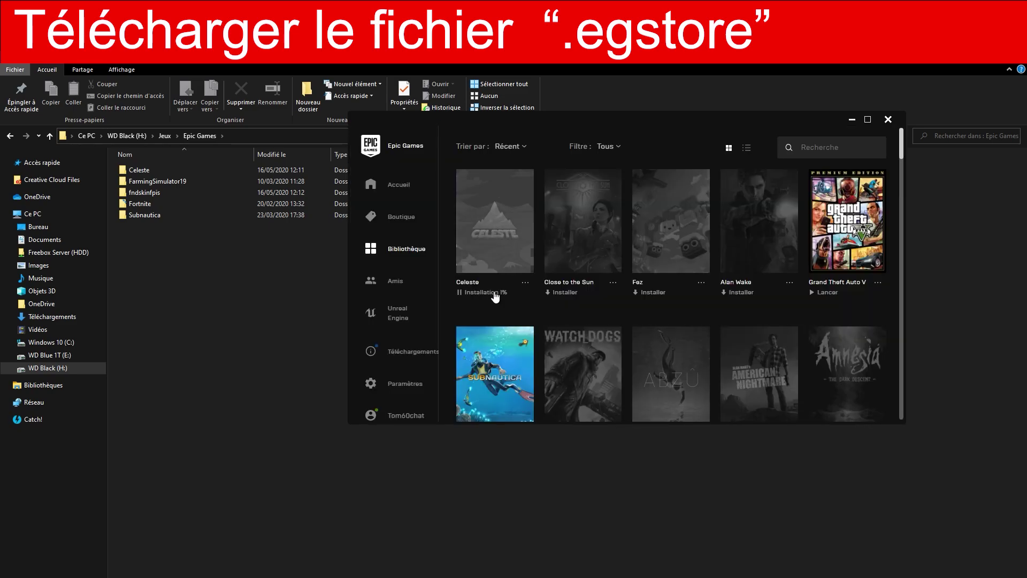
pyautogui.click(525, 283)
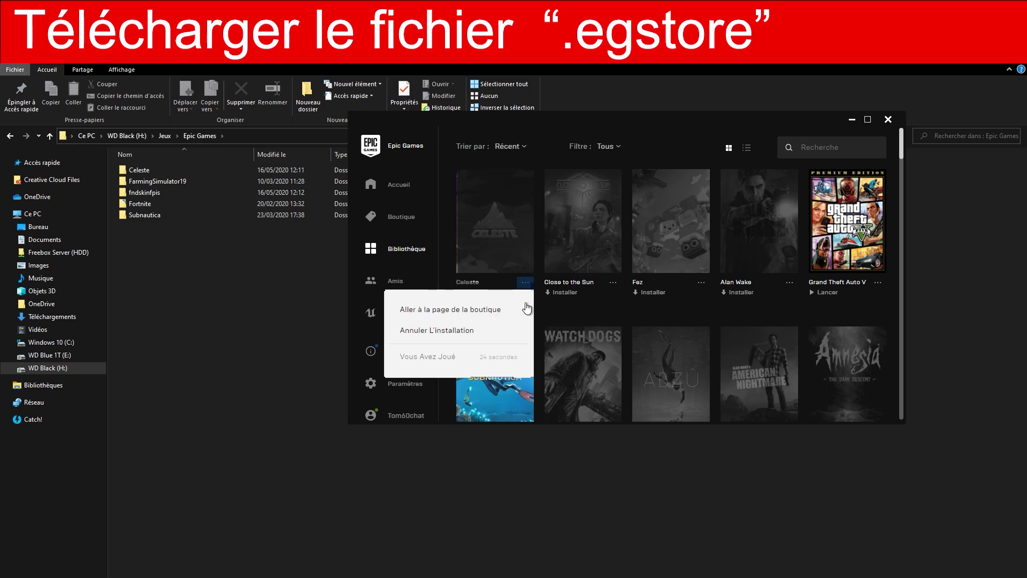
pyautogui.click(465, 331)
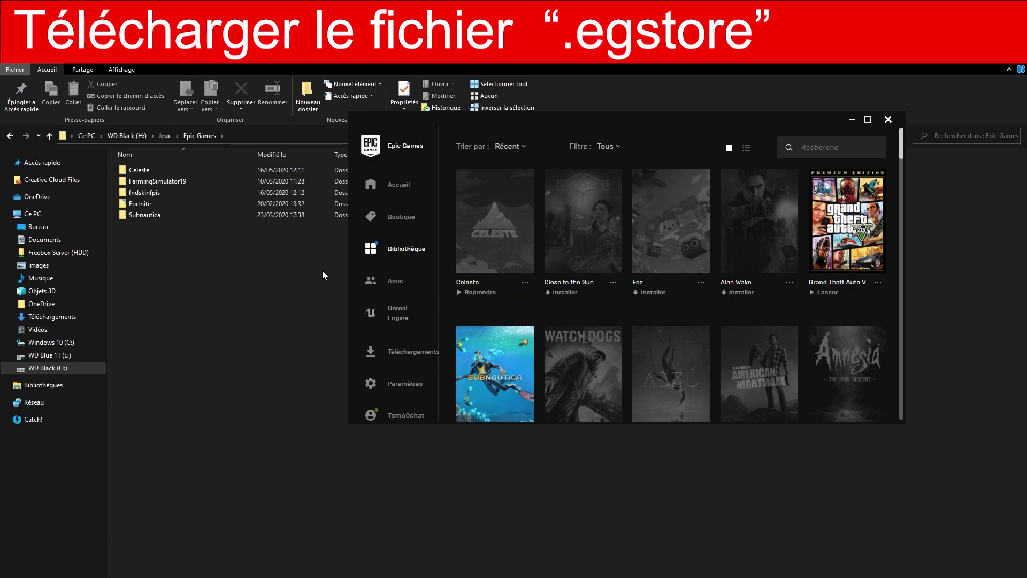
# In File Explorer, copy both the .mancpn and .manifest files from fndskinfpis\Celeste\.egstore\Pending
pyautogui.doubleClick(163, 193)
pyautogui.doubleClick(153, 175)
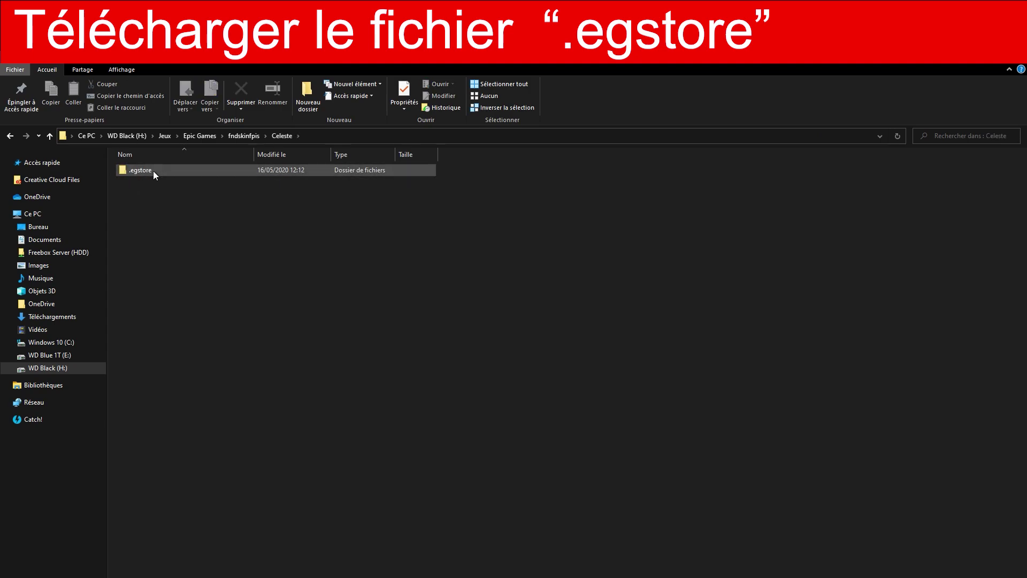
pyautogui.doubleClick(159, 169)
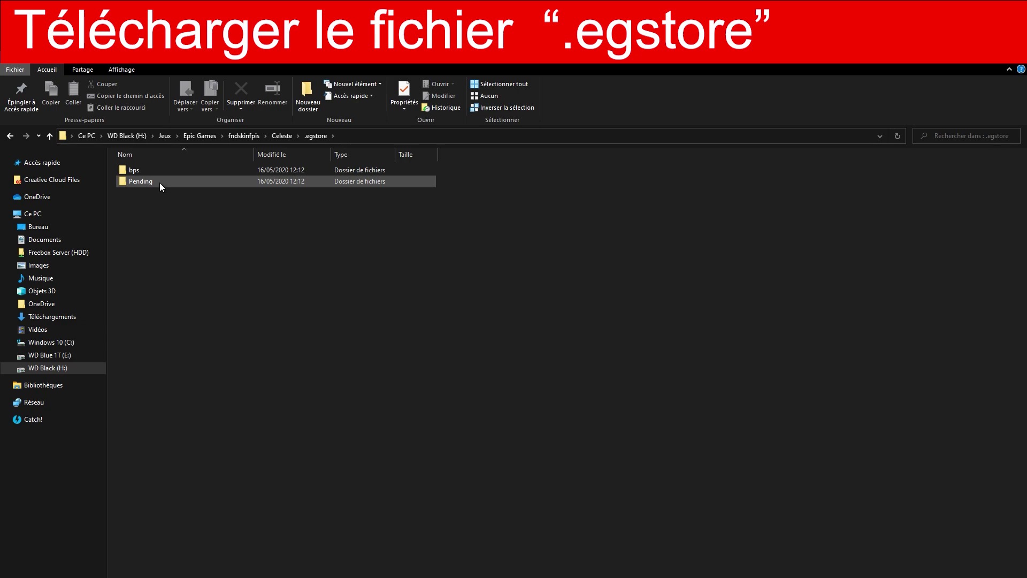
pyautogui.doubleClick(159, 182)
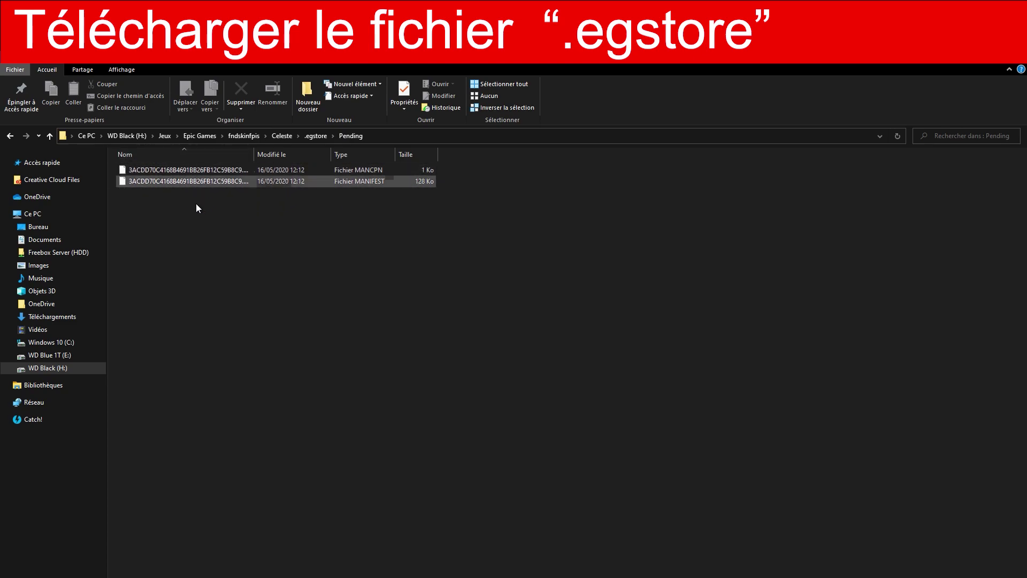
pyautogui.moveTo(197, 224); pyautogui.dragTo(198, 149)
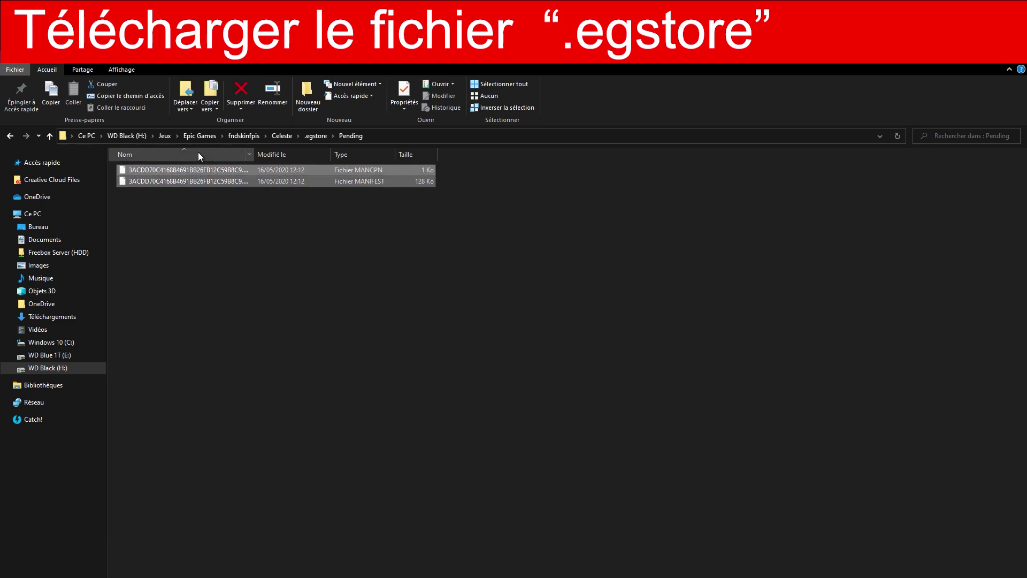
pyautogui.rightClick(192, 169)
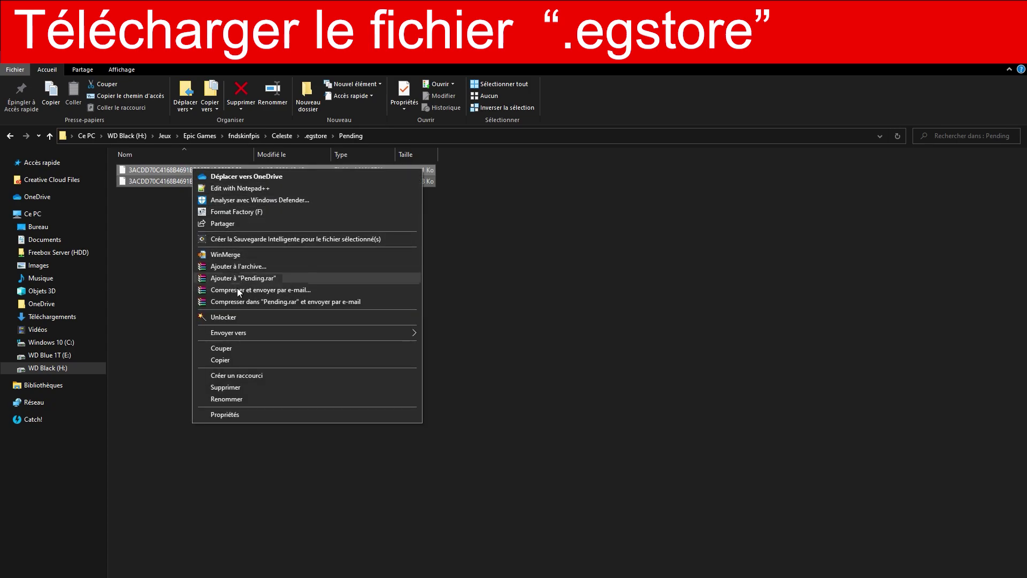
pyautogui.click(242, 360)
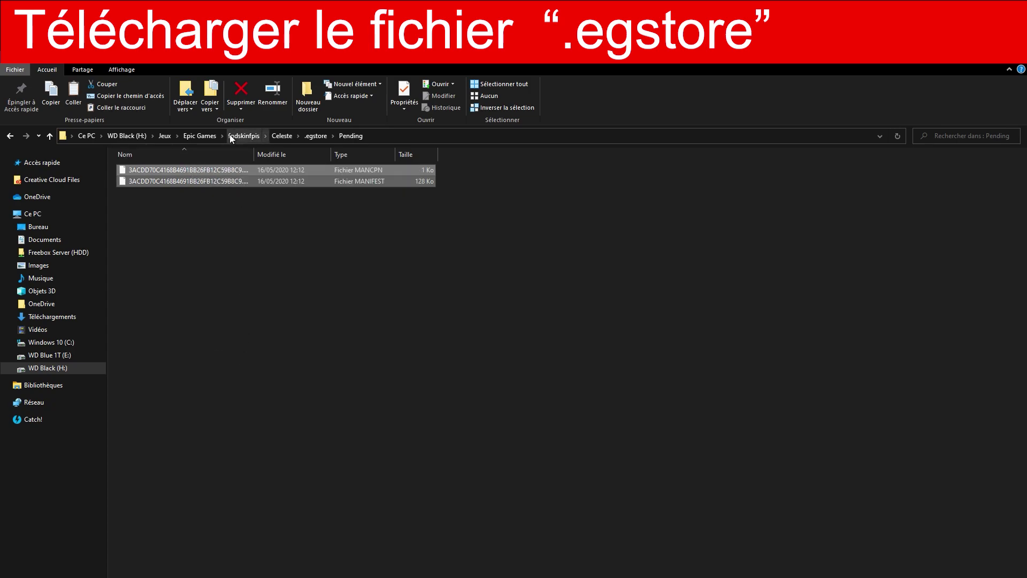
# Paste the two copied files into the empty .egstore folder of the original Celeste folder under Epic Games
pyautogui.click(209, 135)
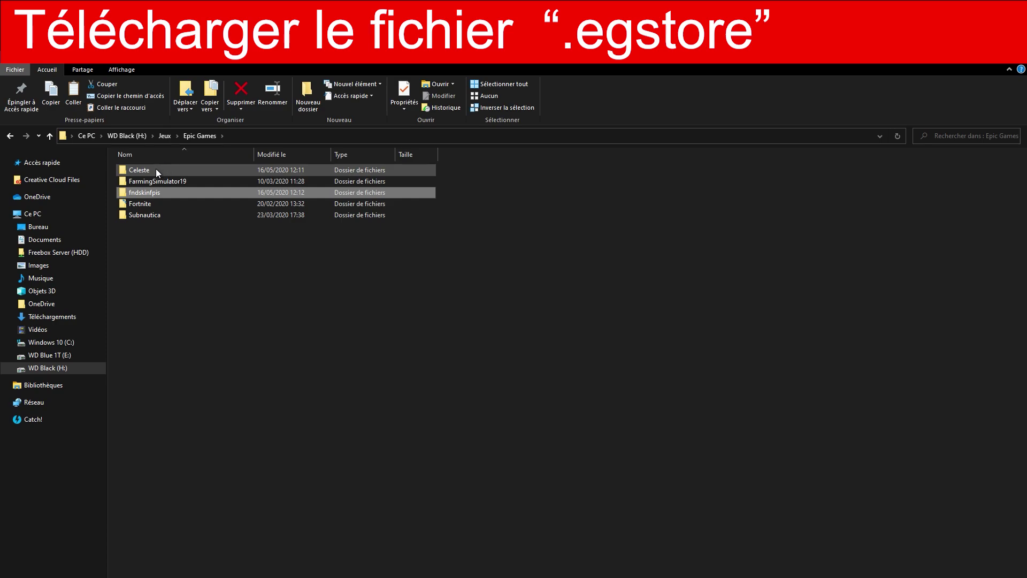
pyautogui.doubleClick(156, 168)
pyautogui.doubleClick(163, 169)
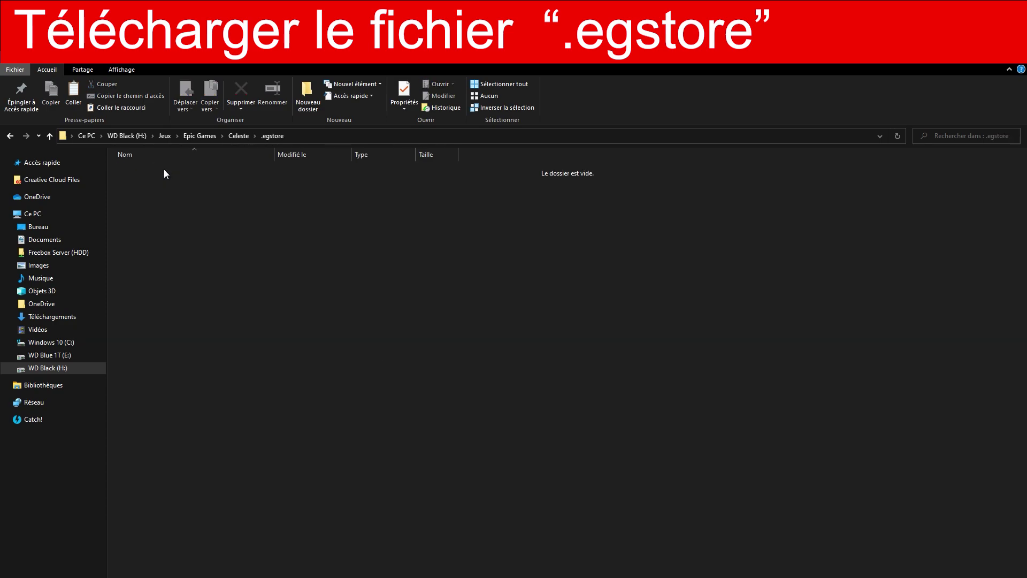
pyautogui.rightClick(164, 170)
pyautogui.click(201, 244)
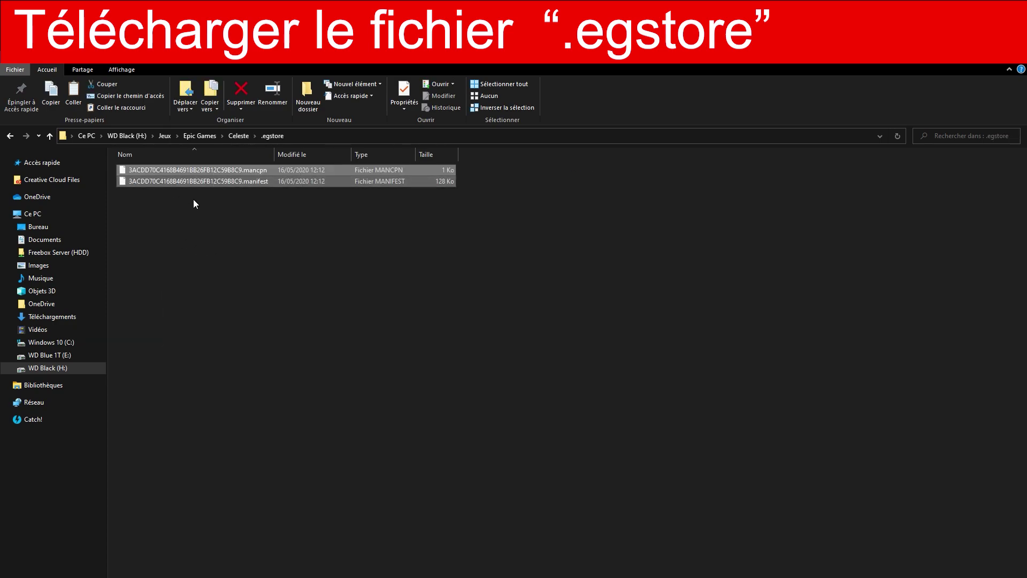
pyautogui.click(214, 229)
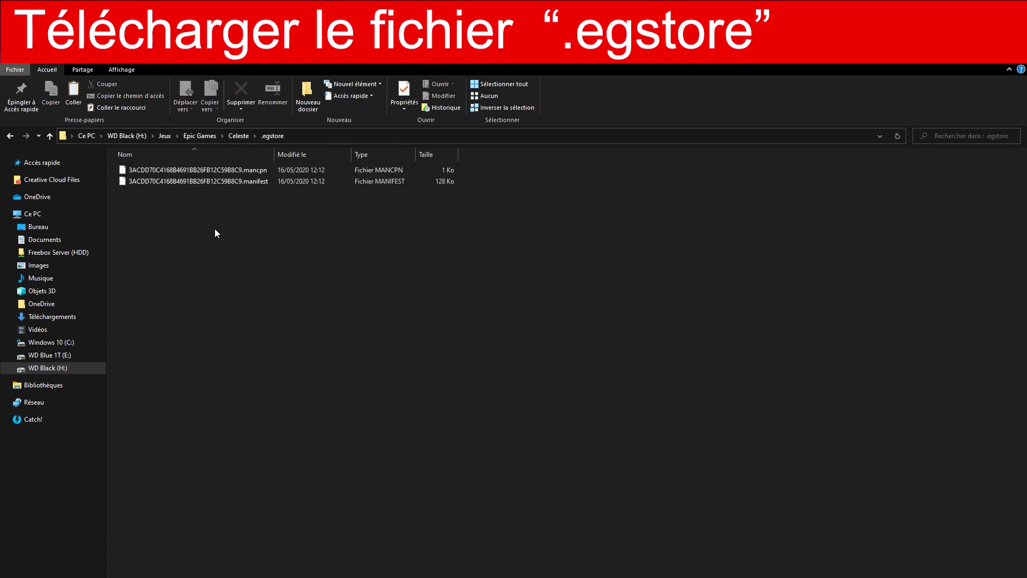
# Uninstall the partial Celeste installation from the Epic Games launcher and return to the Epic Games folder in File Explorer
pyautogui.click(197, 136)
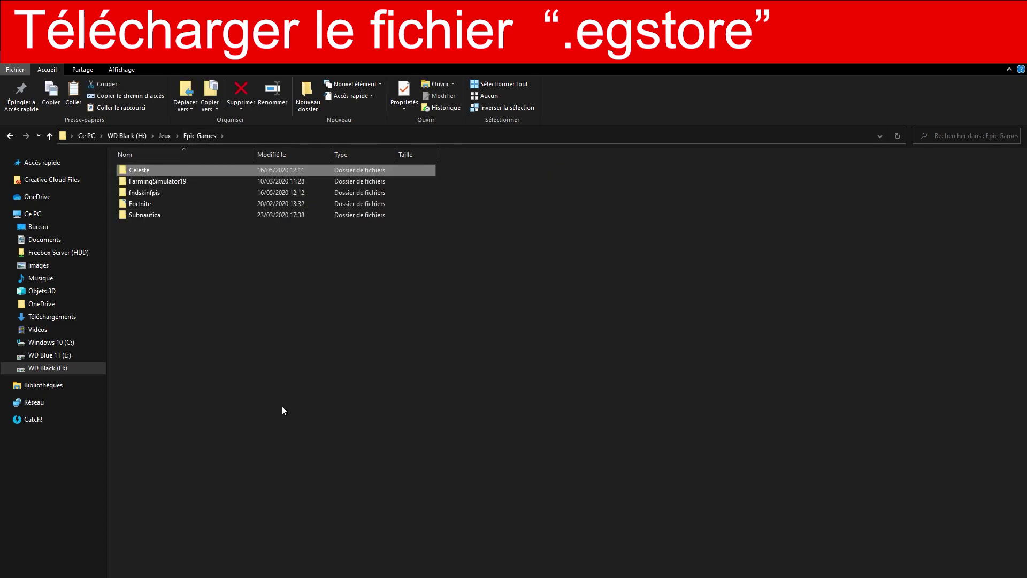
pyautogui.hotkey('alt', 'Tab')
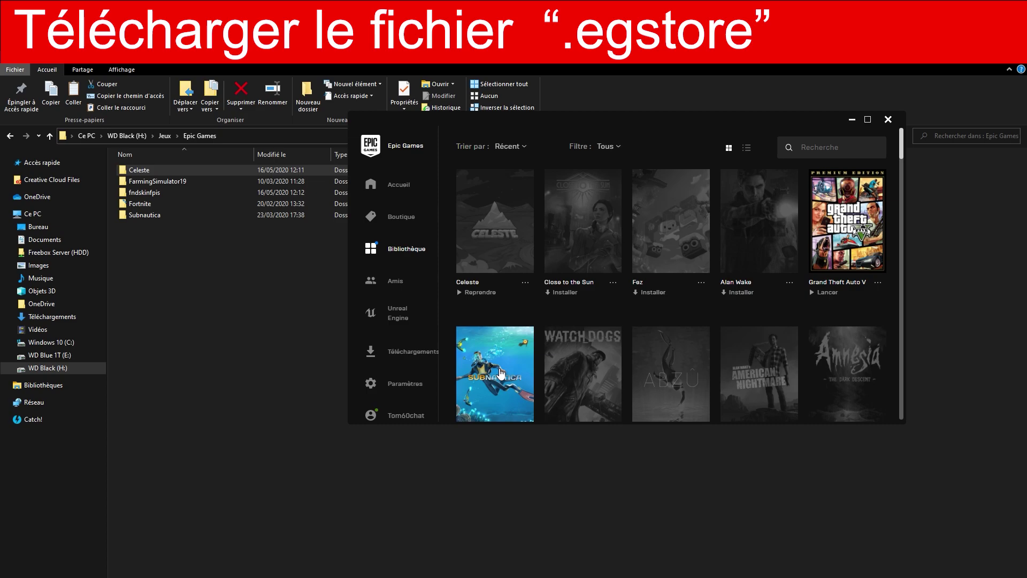
pyautogui.click(525, 283)
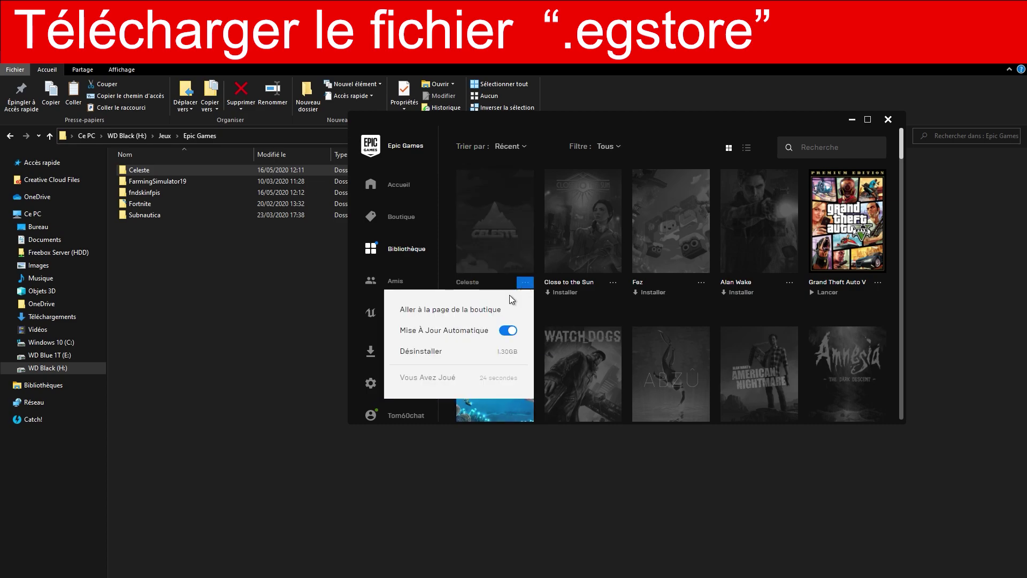
pyautogui.click(423, 350)
pyautogui.click(613, 311)
pyautogui.click(187, 213)
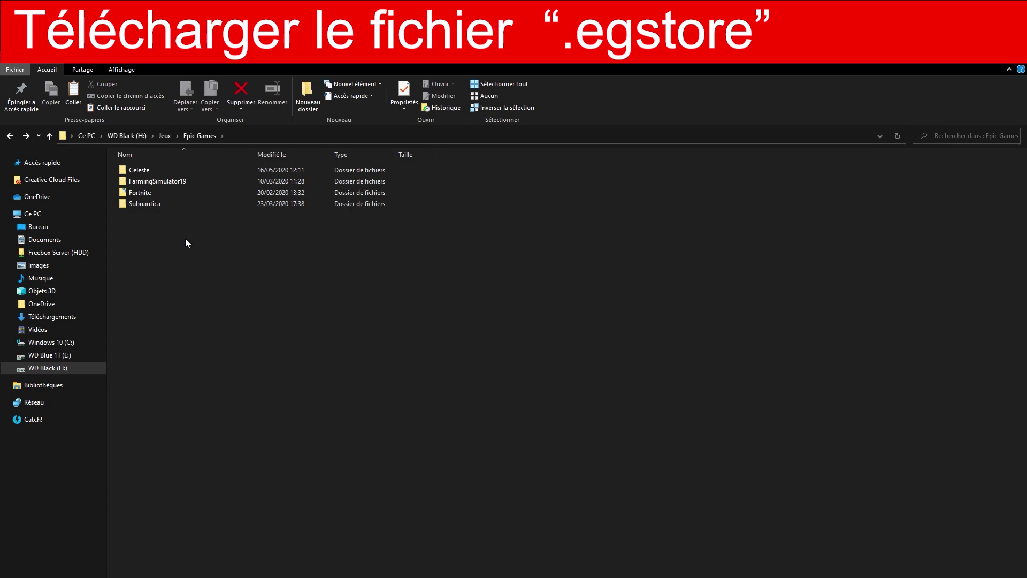
# Switch to the browser, download the Windows Zip build of EpicGames GameLocator and open EpicLocator.zip, dismissing the WinRAR licence notice
pyautogui.press('Return')
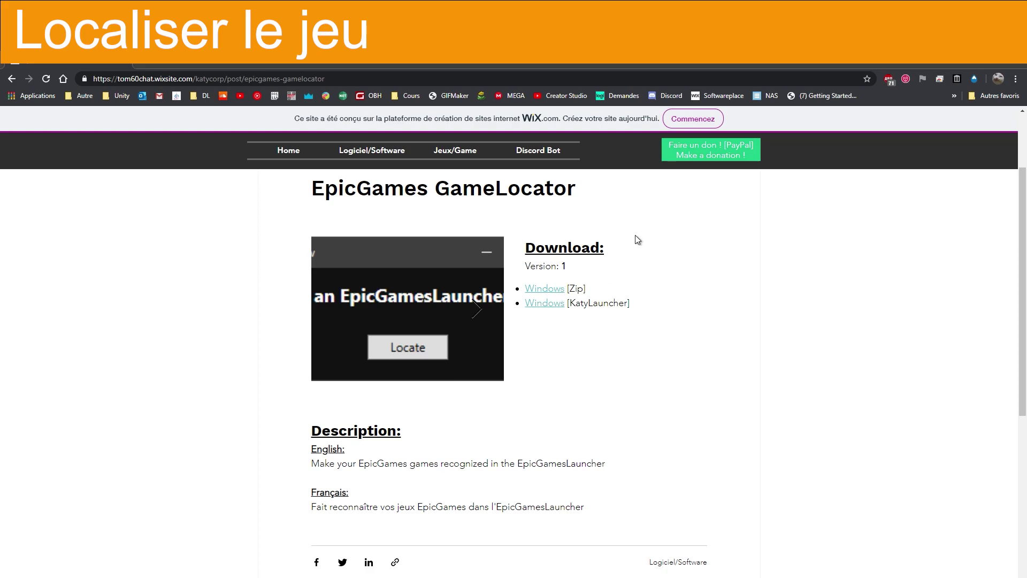
pyautogui.doubleClick(576, 289)
pyautogui.click(633, 287)
pyautogui.doubleClick(586, 303)
pyautogui.click(578, 293)
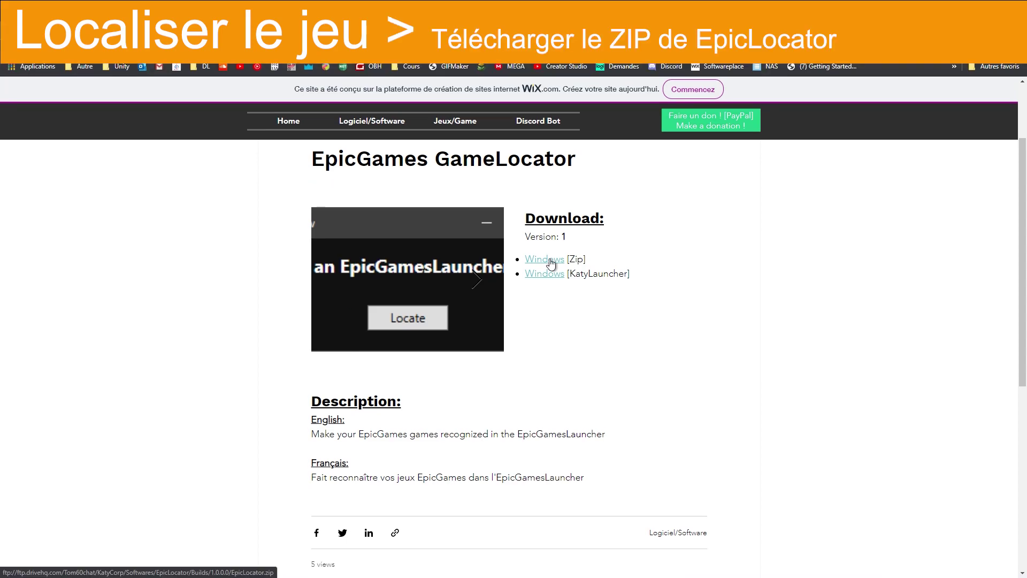
pyautogui.click(552, 261)
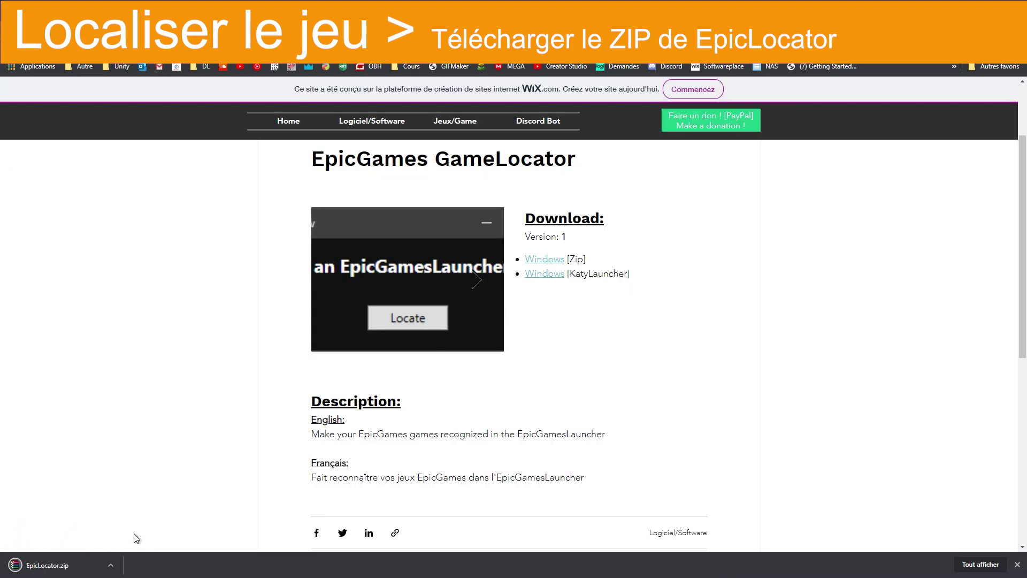
pyautogui.click(80, 565)
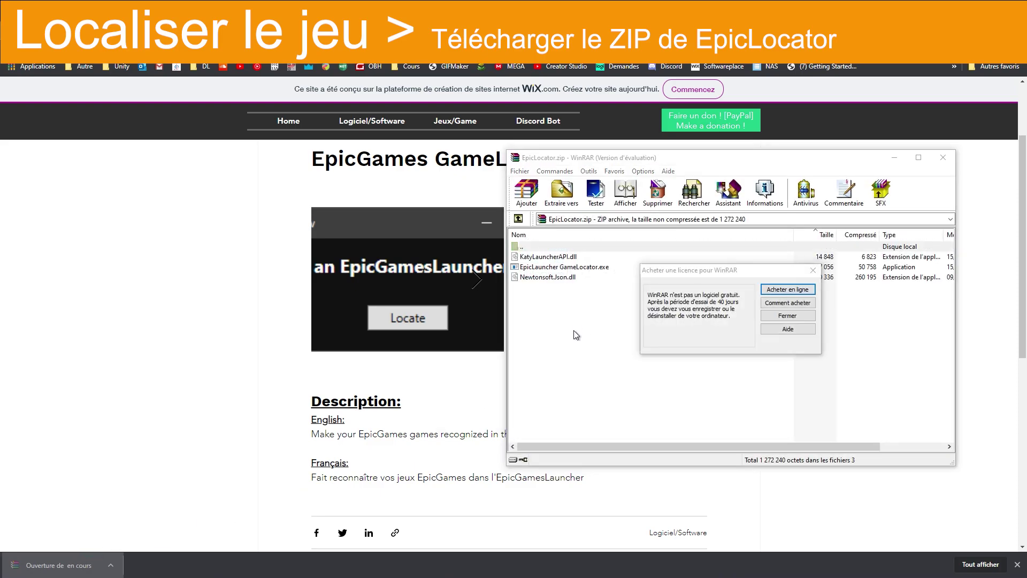
pyautogui.click(785, 329)
pyautogui.moveTo(605, 332); pyautogui.dragTo(569, 252)
pyautogui.click(575, 335)
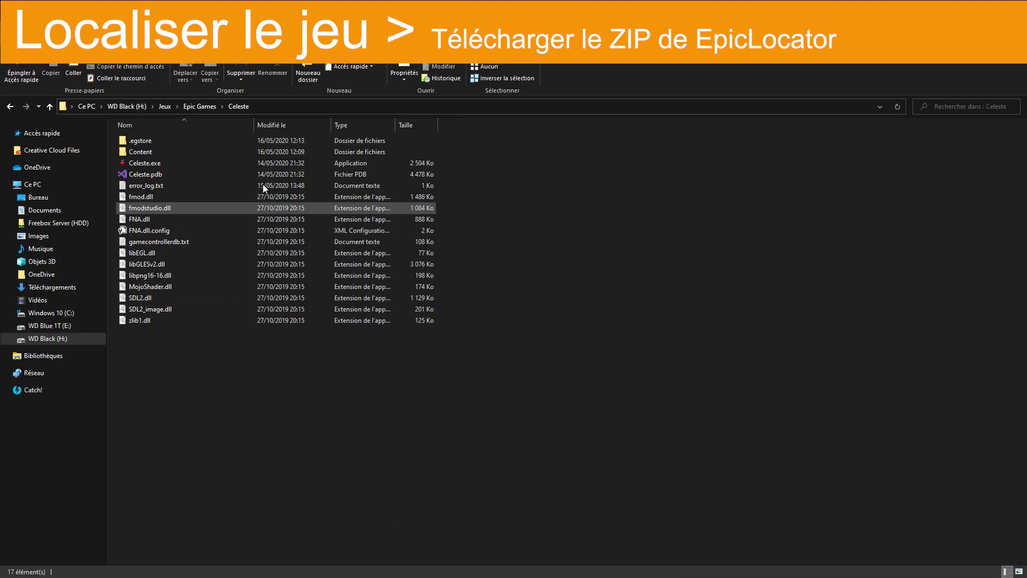
# In File Explorer, create a folder named EpicLocator inside the Epic Games folder and open it
pyautogui.click(200, 107)
pyautogui.click(198, 257)
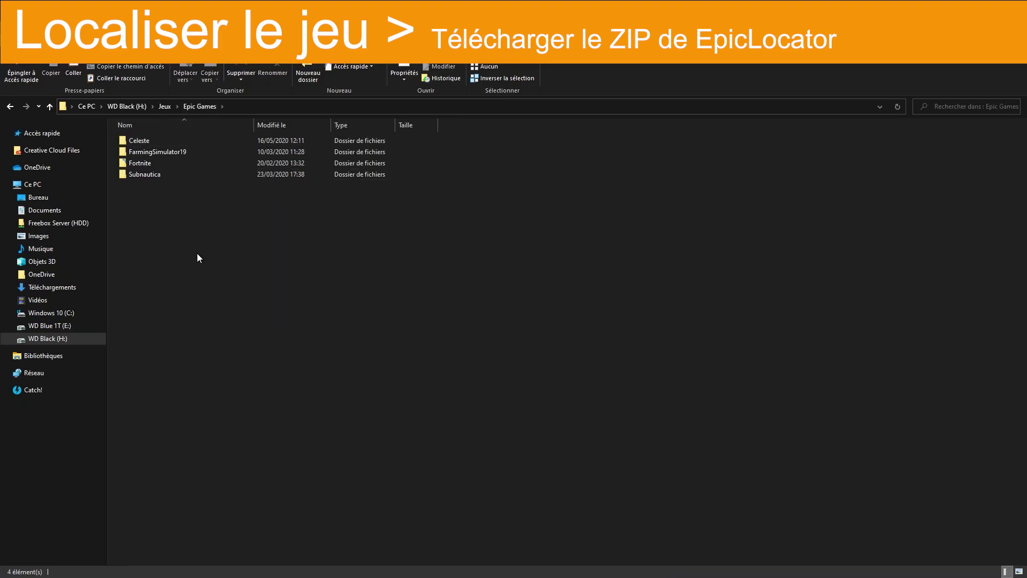
pyautogui.click(308, 75)
pyautogui.write('Ep')
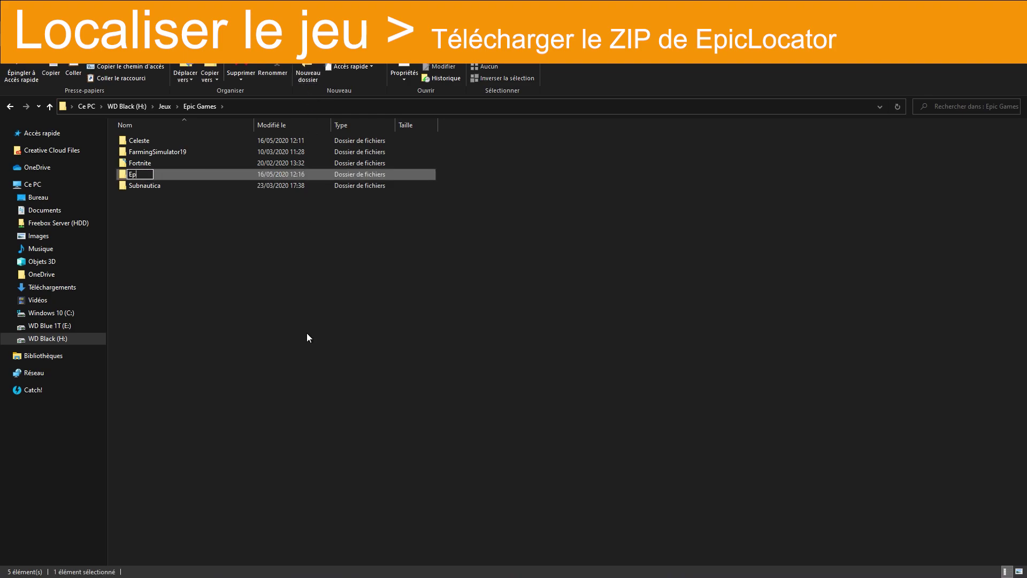
pyautogui.write('icLocator')
pyautogui.press('Return')
pyautogui.press('Return')
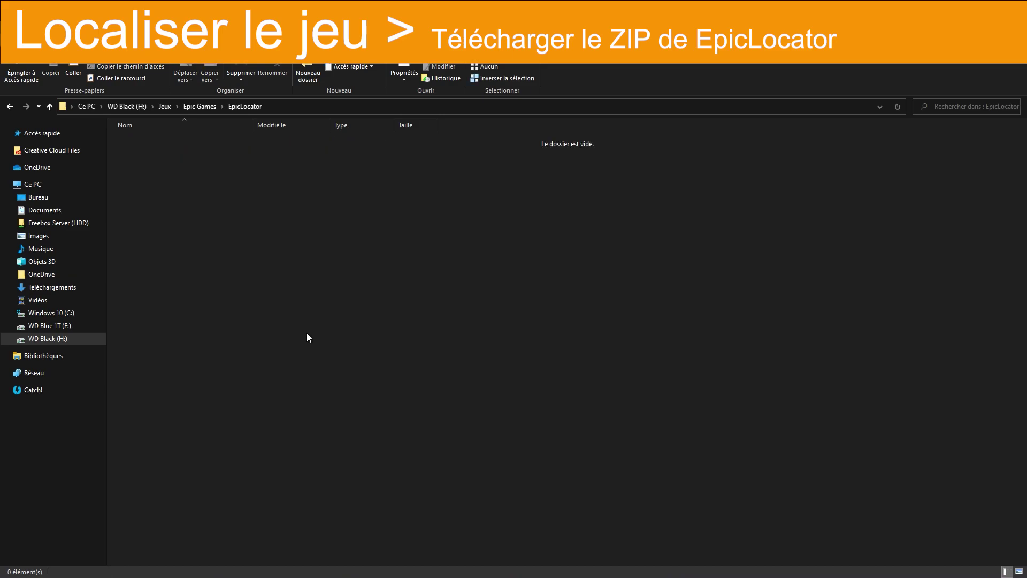
# Extract all the files from EpicLocator.zip into the new EpicLocator folder
pyautogui.moveTo(568, 394); pyautogui.dragTo(549, 244)
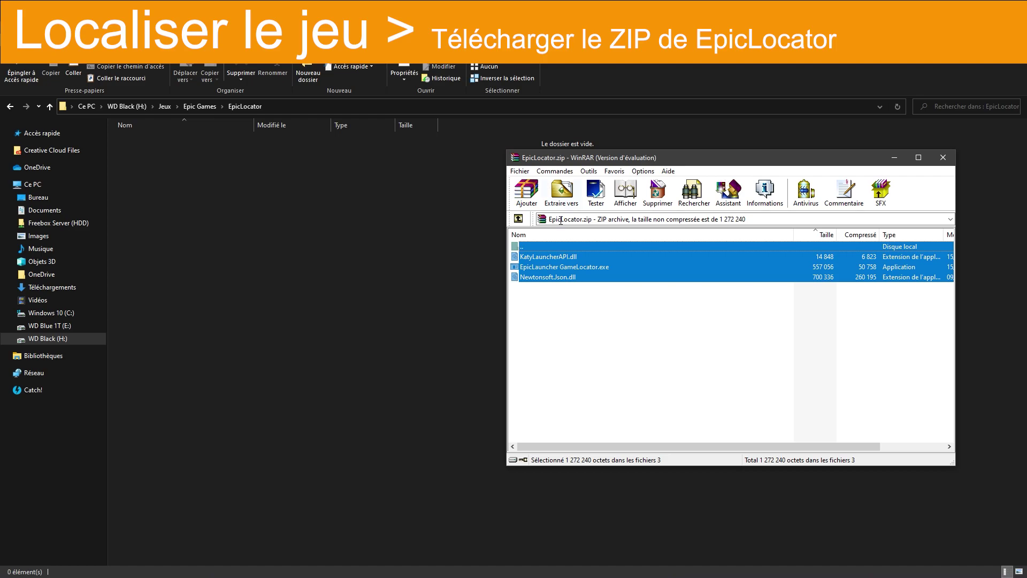
pyautogui.moveTo(524, 279); pyautogui.dragTo(275, 202)
pyautogui.moveTo(236, 163); pyautogui.dragTo(238, 164)
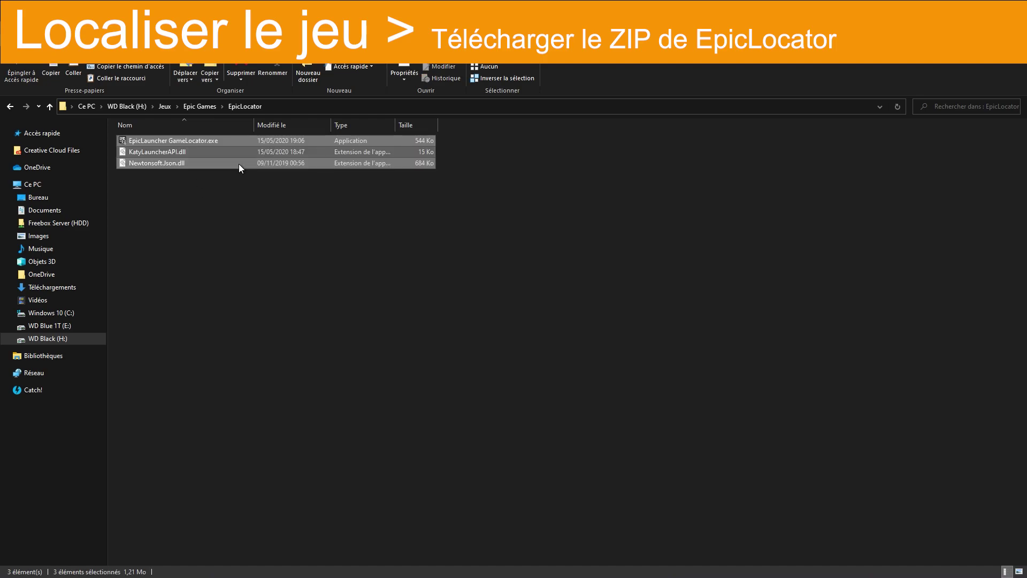
pyautogui.click(314, 279)
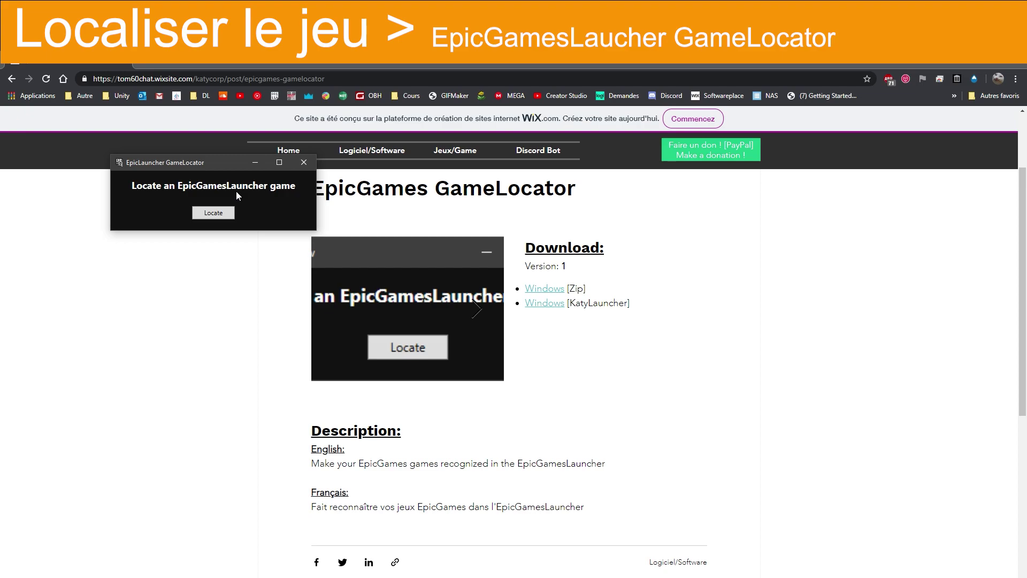
# Locate the Celeste game with EpicLauncher GameLocator and dismiss the completion message
pyautogui.moveTo(150, 162); pyautogui.dragTo(134, 171)
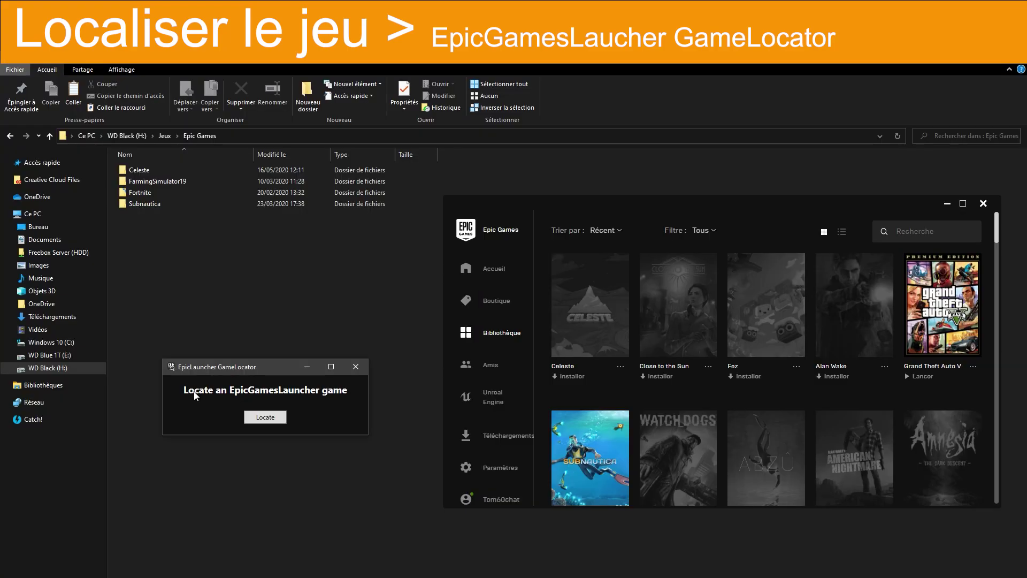
pyautogui.click(265, 422)
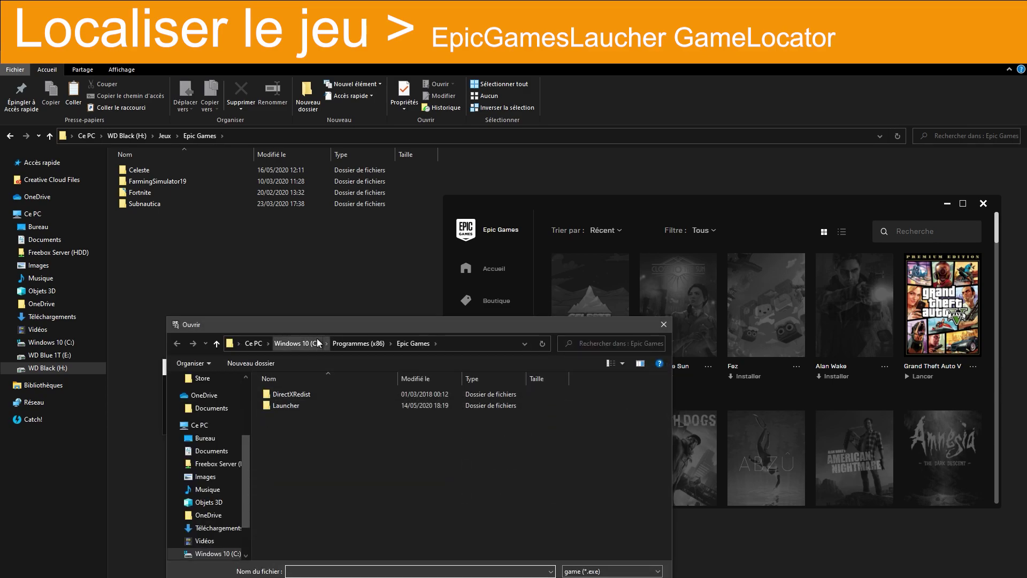
pyautogui.moveTo(326, 328); pyautogui.dragTo(313, 275)
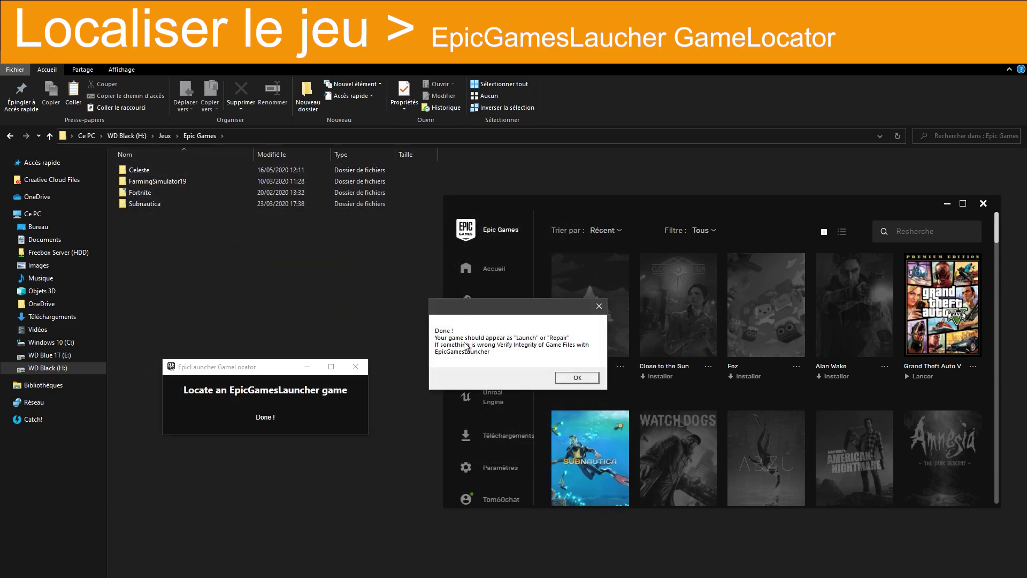
pyautogui.moveTo(497, 306); pyautogui.dragTo(308, 235)
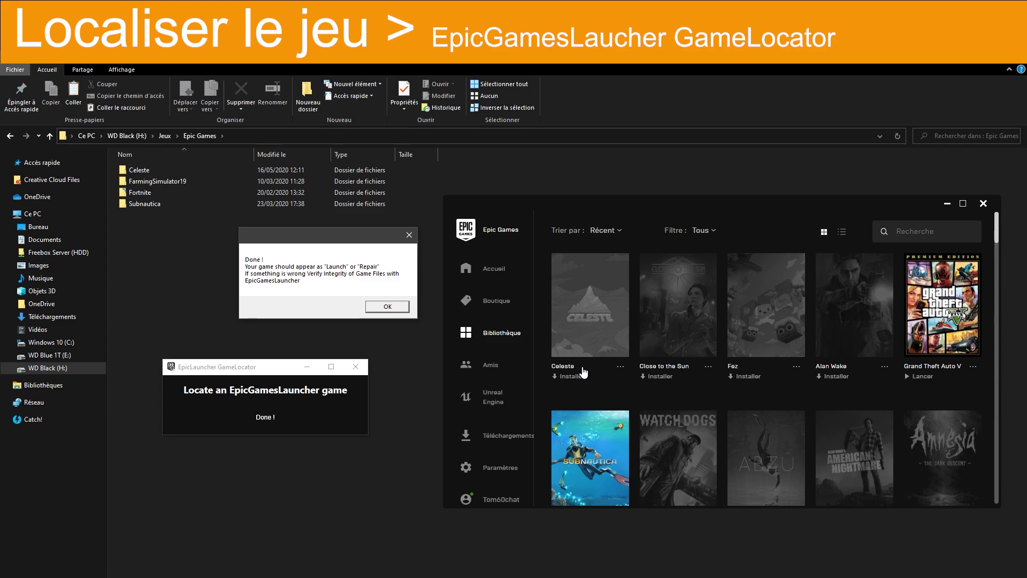
pyautogui.click(388, 306)
# Restart the Epic Games launcher and launch Celeste from the library
pyautogui.rightClick(959, 533)
pyautogui.click(960, 514)
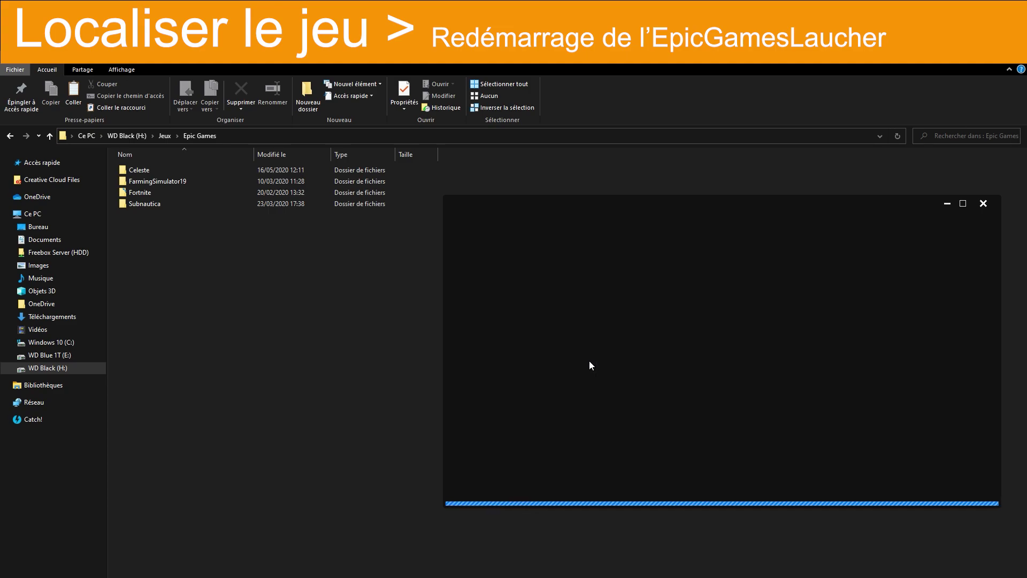
pyautogui.click(497, 332)
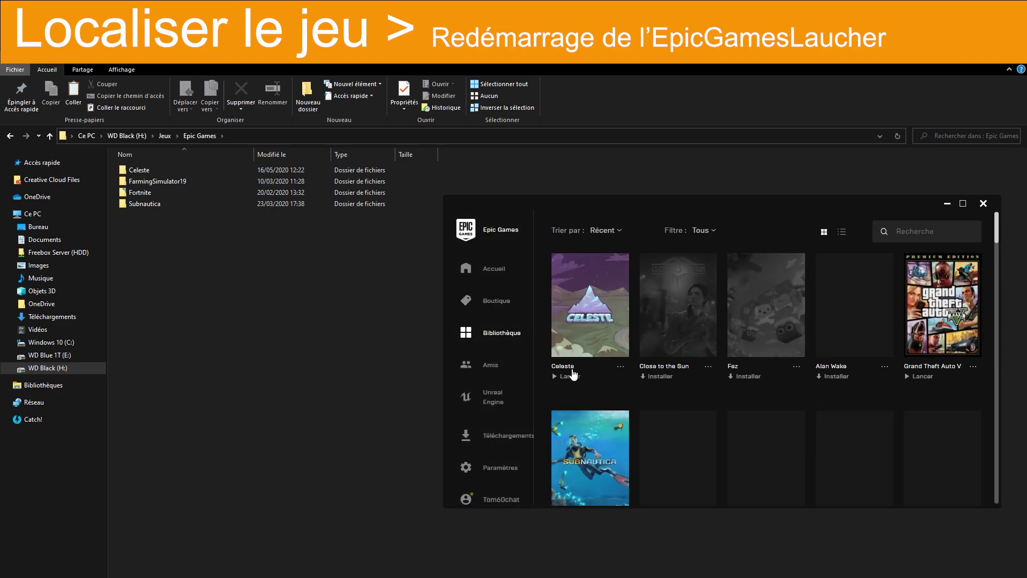
pyautogui.click(587, 335)
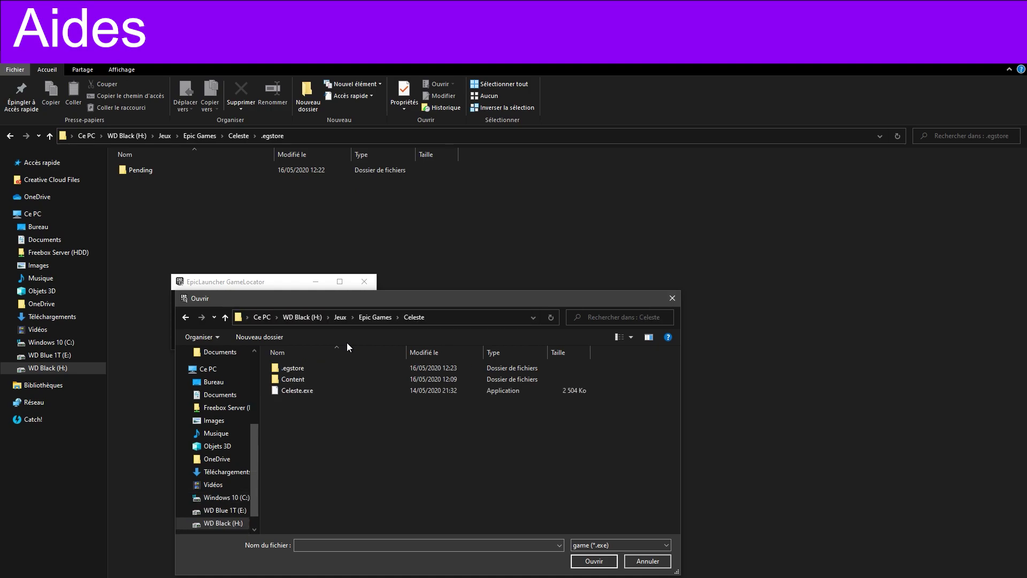
# Try to locate Celeste.exe with GameLocator while .egstore holds only the Pending folder, and return File Explorer to the Celeste folder
pyautogui.doubleClick(319, 392)
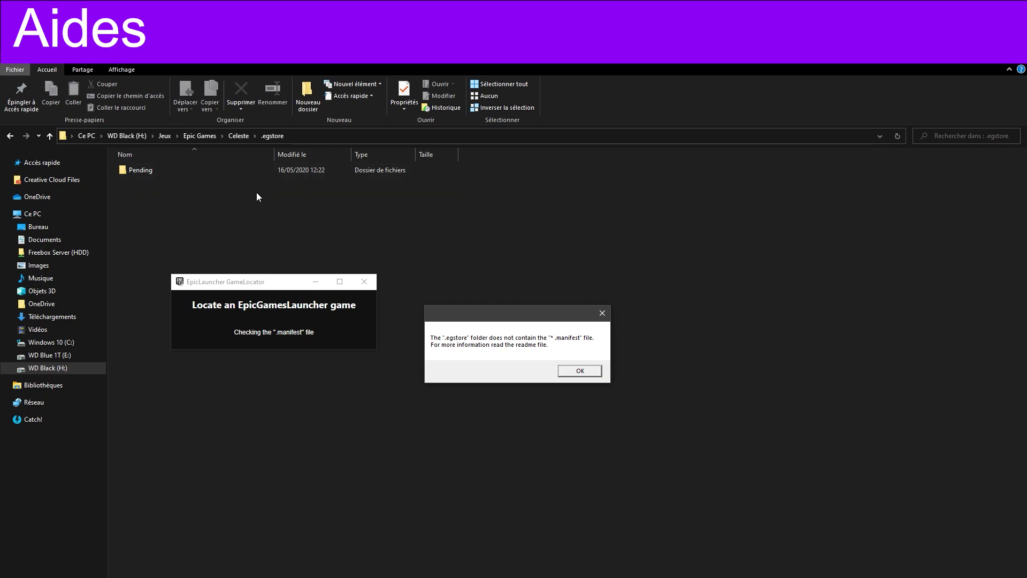
pyautogui.click(239, 136)
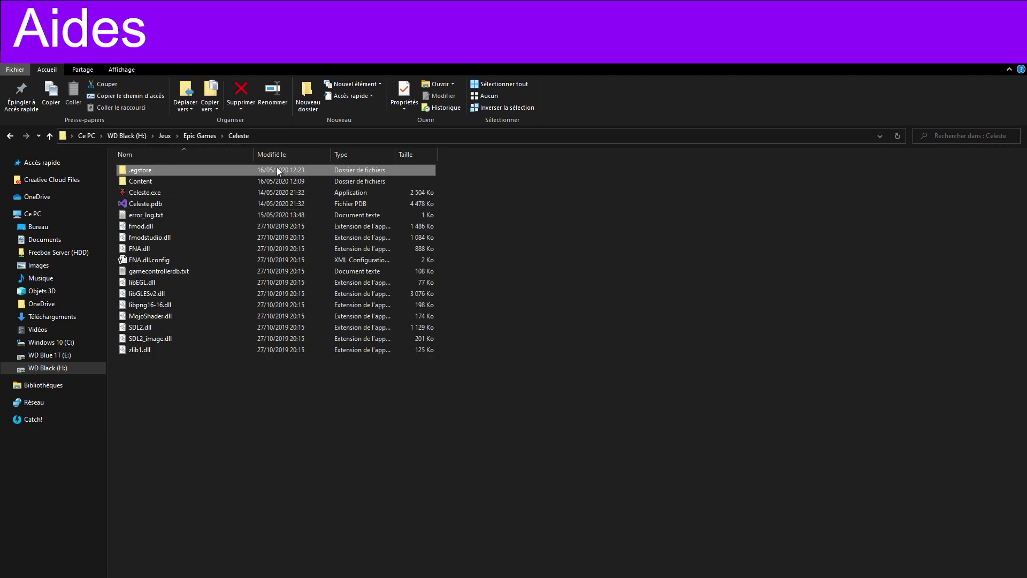
pyautogui.click(571, 255)
pyautogui.click(447, 572)
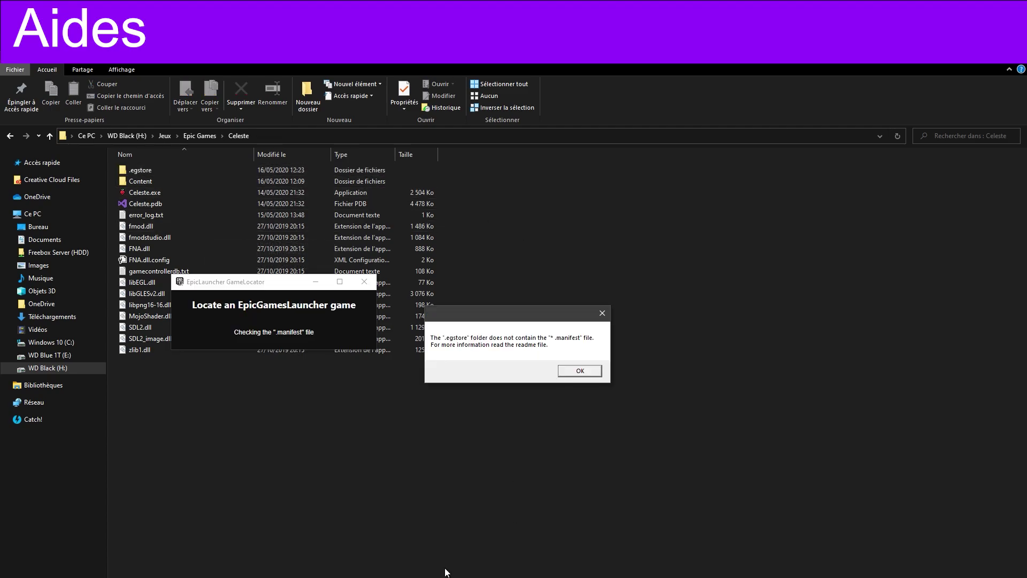
pyautogui.click(579, 371)
# Delete the .egstore folder from the Celeste game folder
pyautogui.click(190, 181)
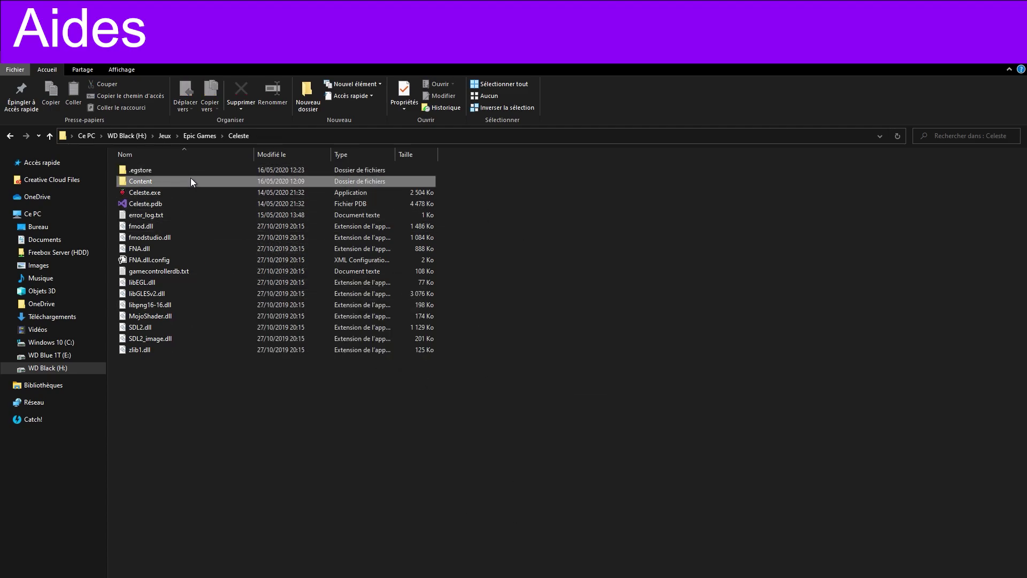
pyautogui.click(176, 170)
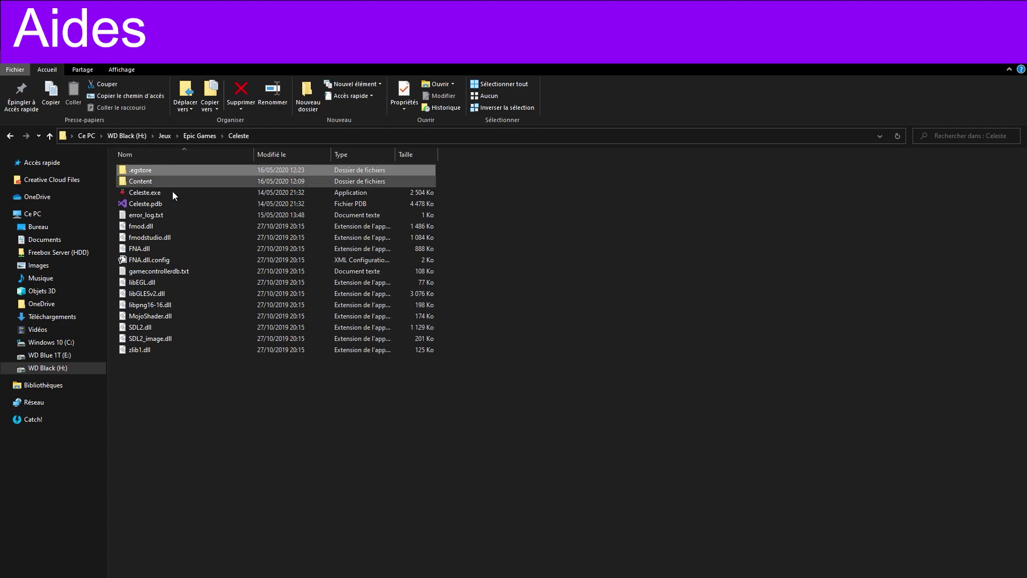
pyautogui.press('Delete')
pyautogui.press('Return')
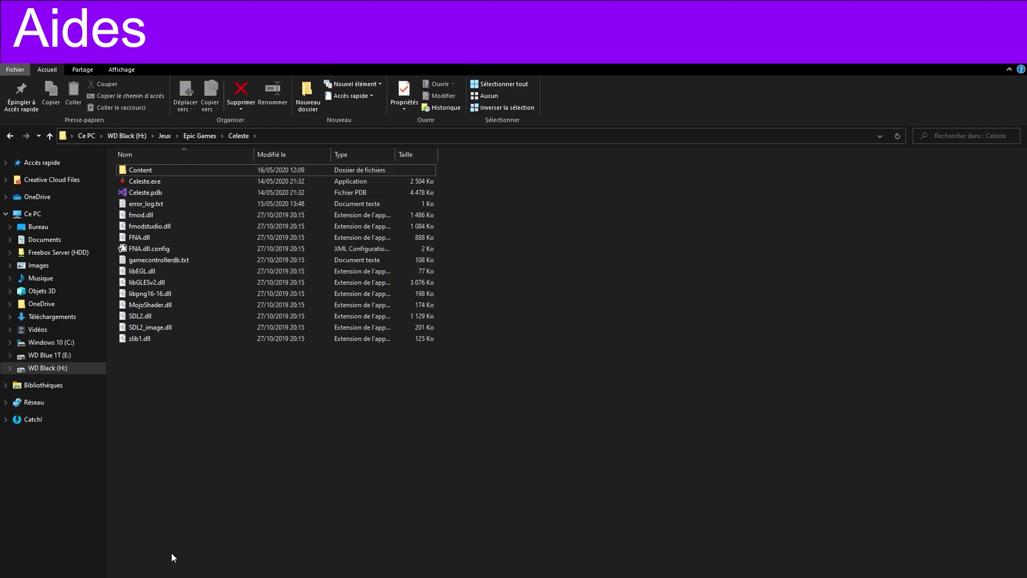